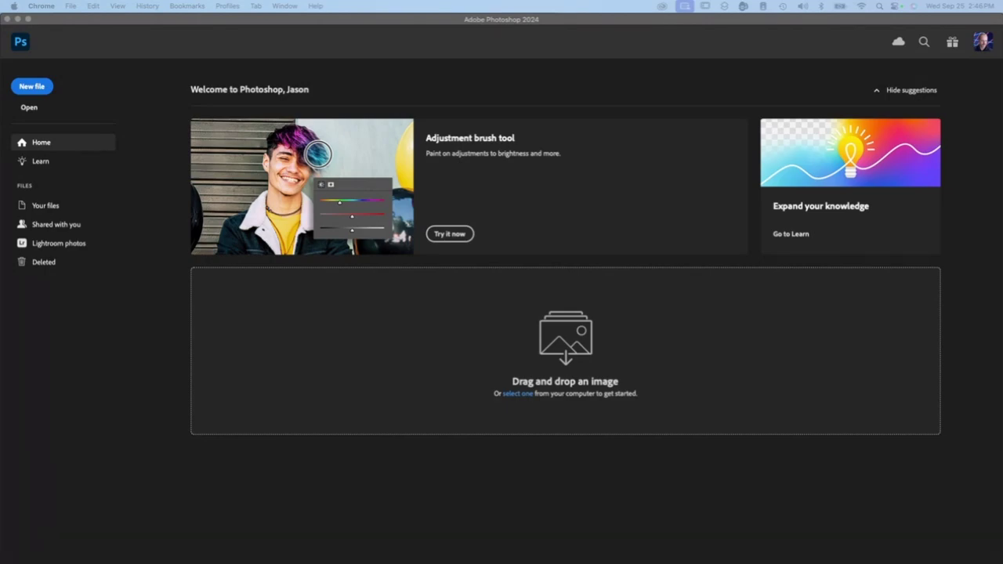
- Create a new Tabloid print document, 11 × 17 in at 300 ppi, with white background
left_click(124, 40)
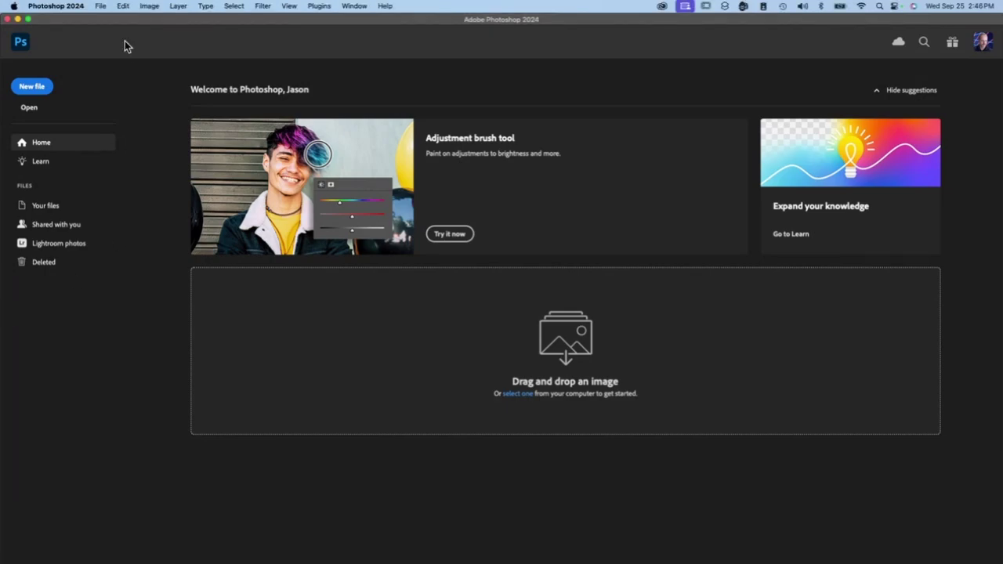
left_click(98, 6)
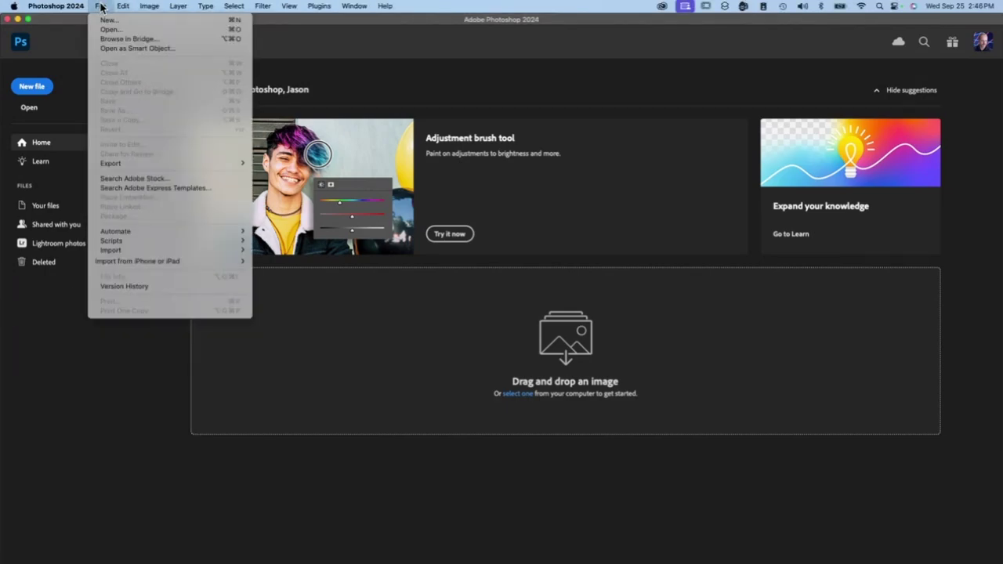
left_click(104, 22)
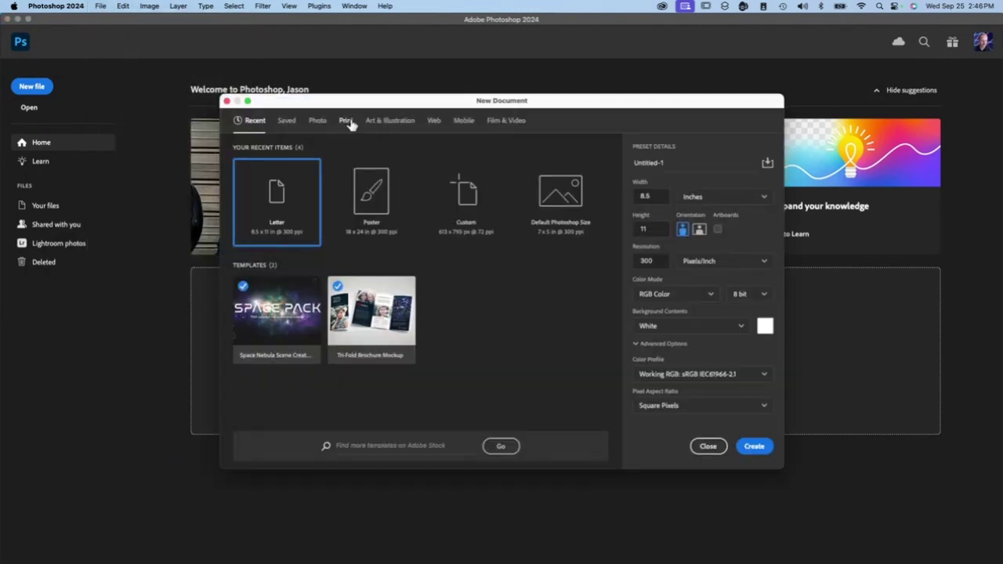
left_click(347, 122)
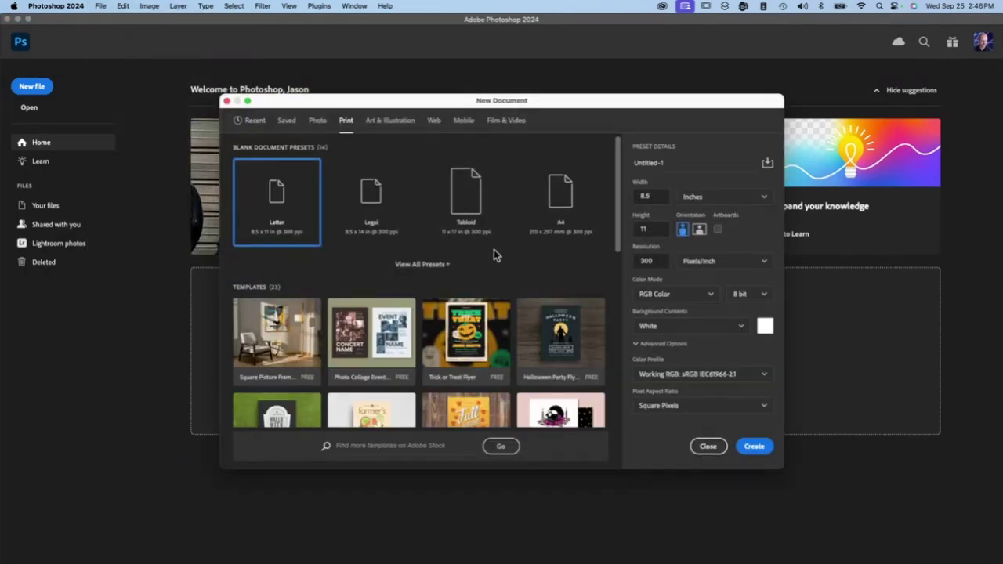
left_click(423, 264)
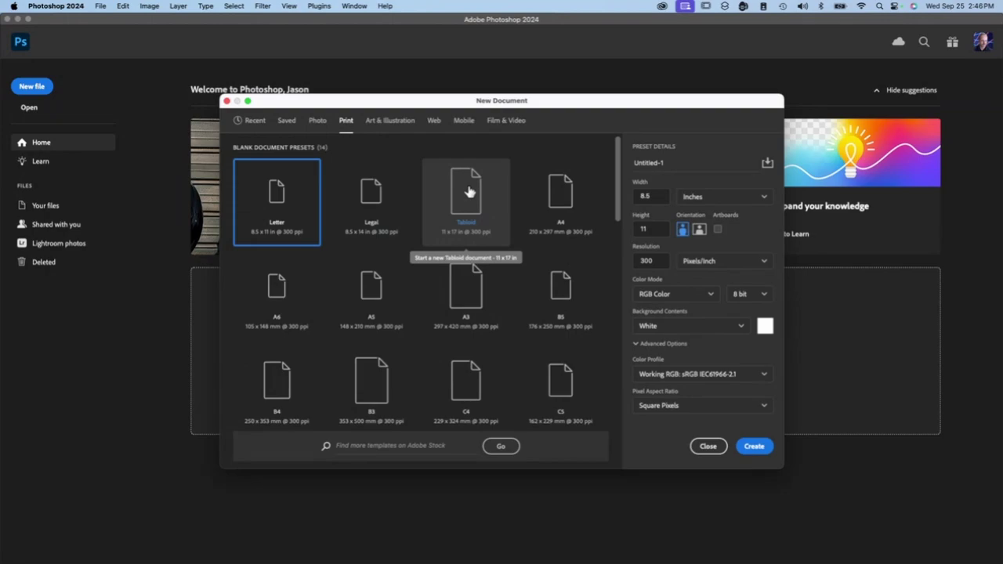
left_click(469, 192)
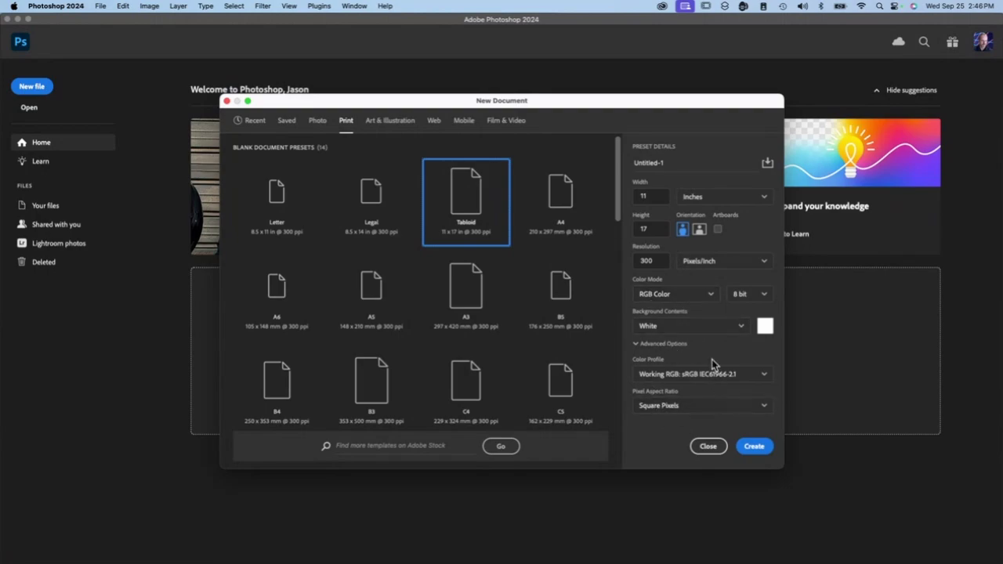
left_click(754, 447)
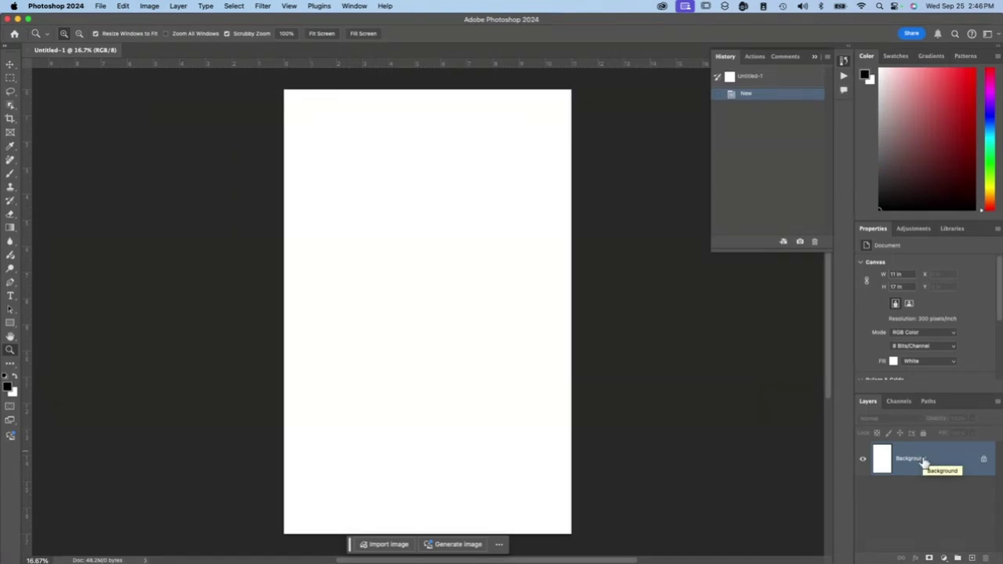
- Duplicate the Background layer, then type and delete a trial 'IF YOU DON'T' text line
left_click_drag(925, 463, 972, 557)
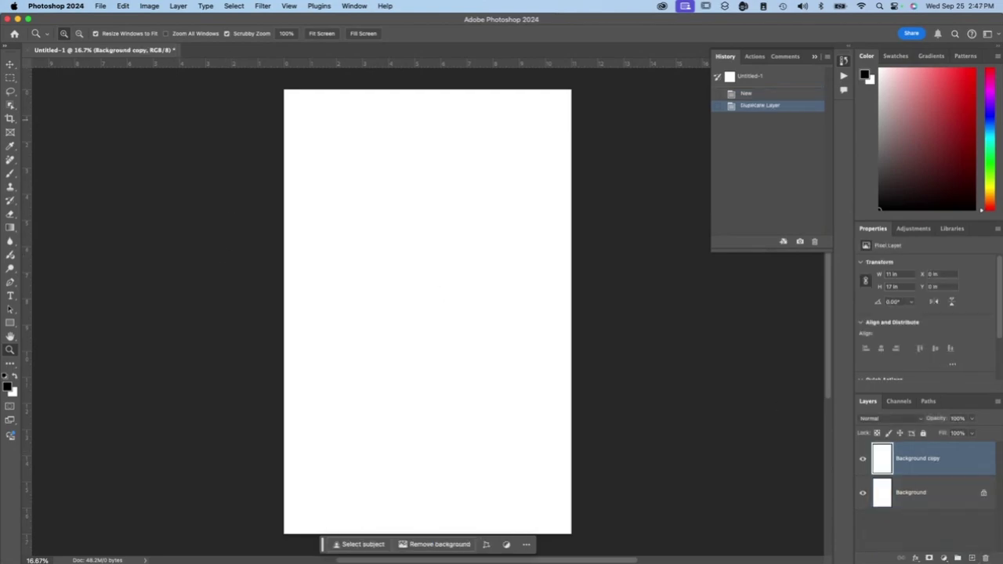
left_click(10, 296)
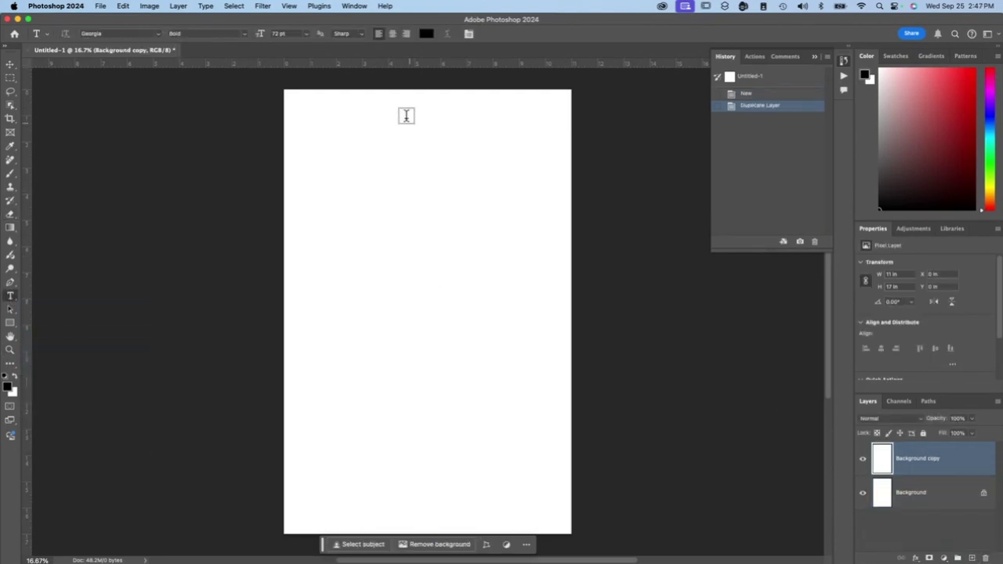
left_click(319, 163)
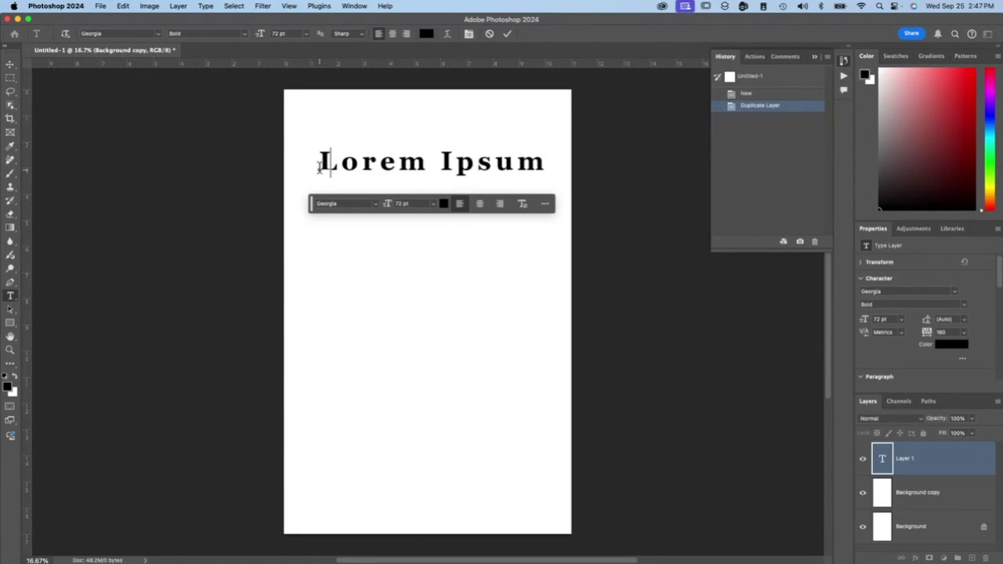
type("IF YOU DON'T")
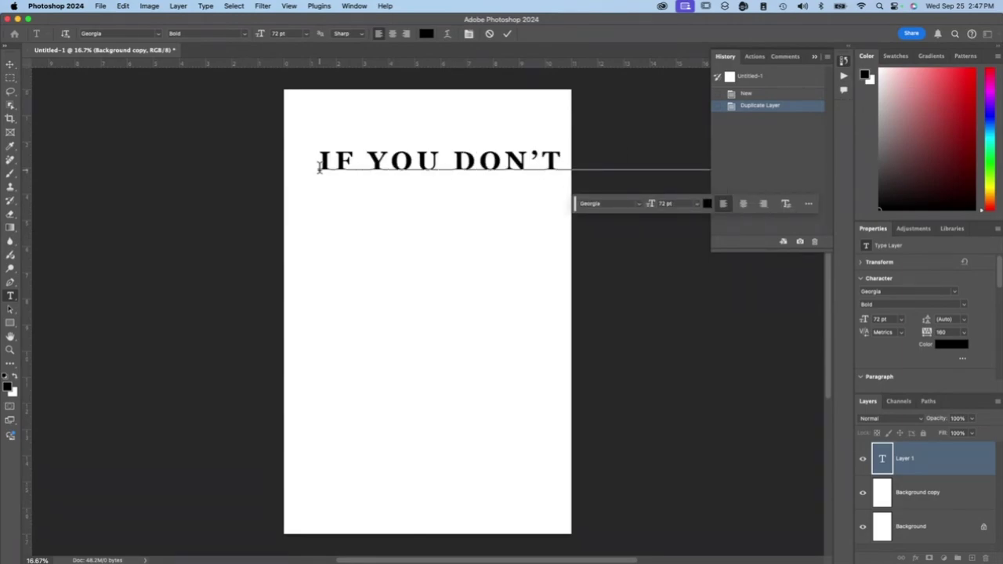
triple_click(564, 162)
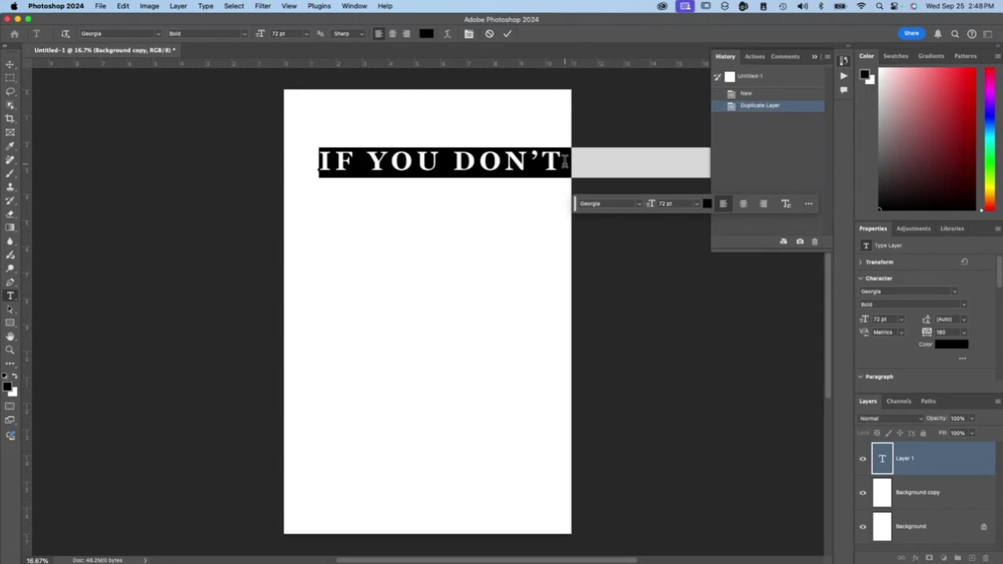
key("BackSpace")
key("Escape")
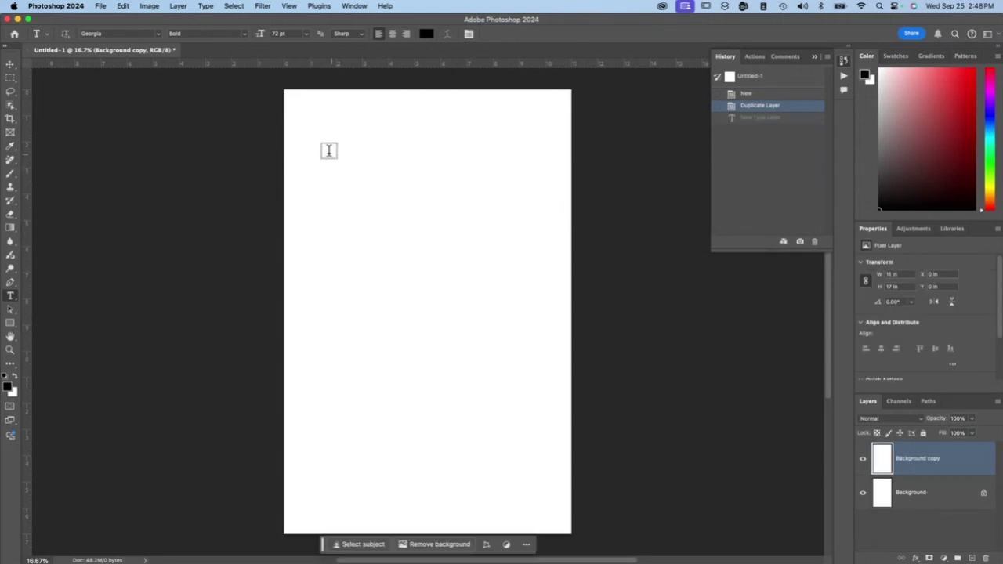
- Paste the quote into a paragraph text box spanning the poster's upper half
left_click_drag(300, 132, 558, 349)
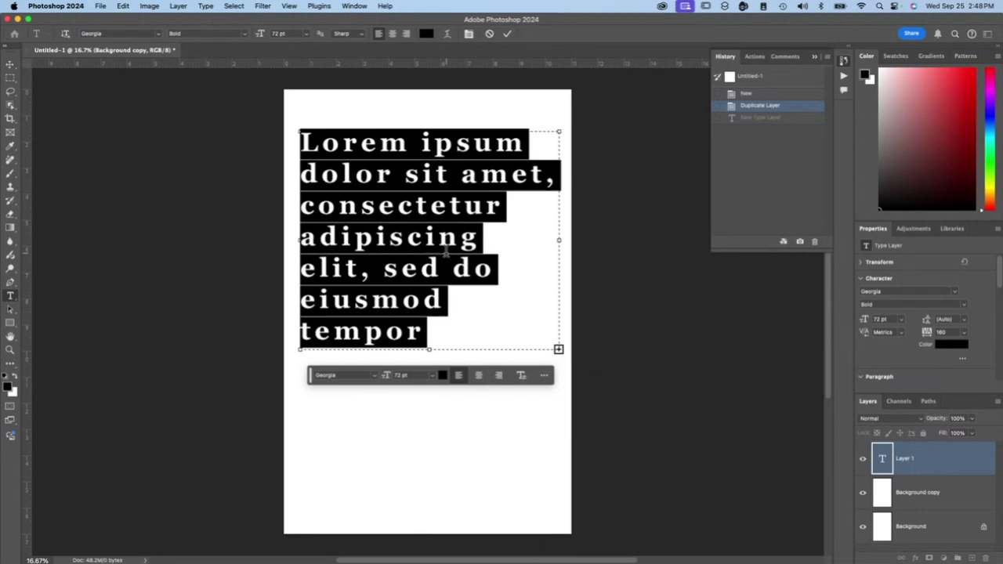
type("IF YOU DON’T HAVE TIE TO DO IT RIGHT, WHEN WILL YOU HAVE TIME TO DO IT AGAIN?")
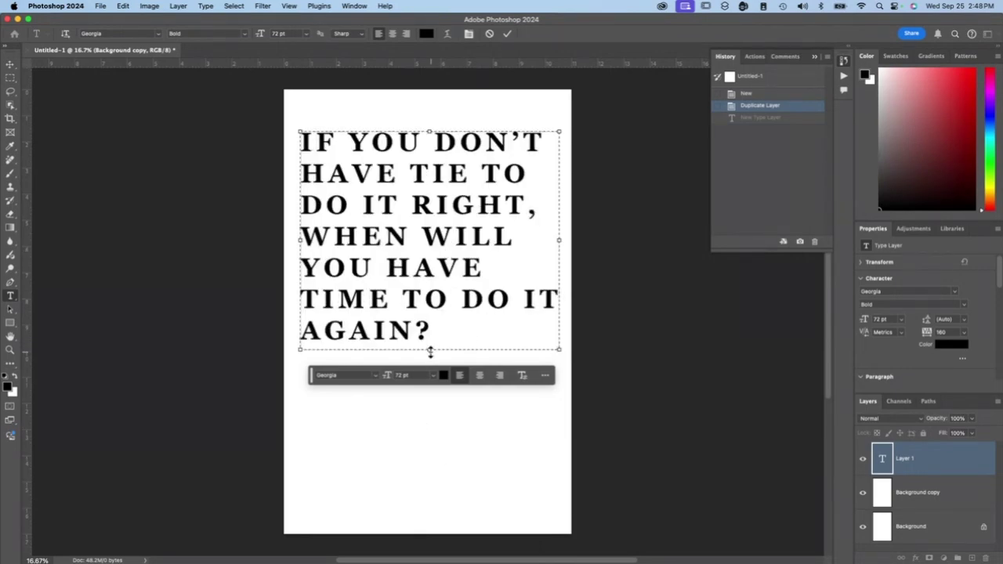
left_click_drag(430, 349, 429, 522)
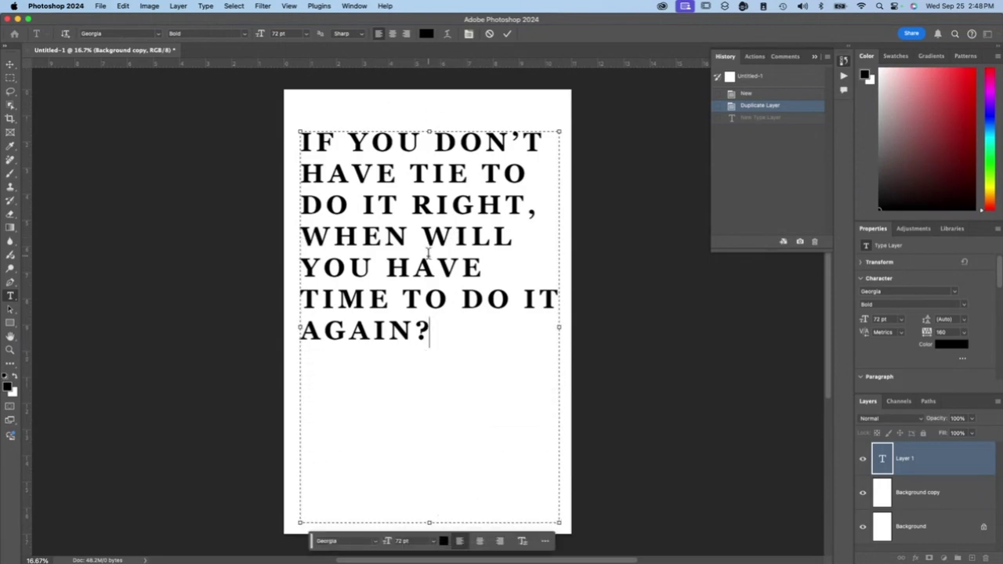
left_click_drag(427, 132, 425, 98)
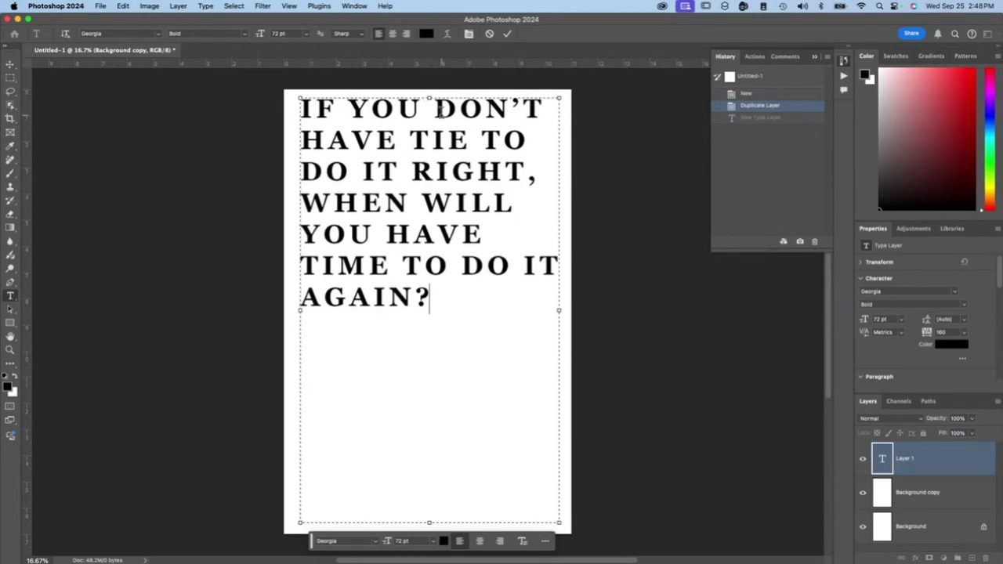
- Correct 'TIE' to 'TIME' in the quote and commit the text
left_click(448, 140)
type("M")
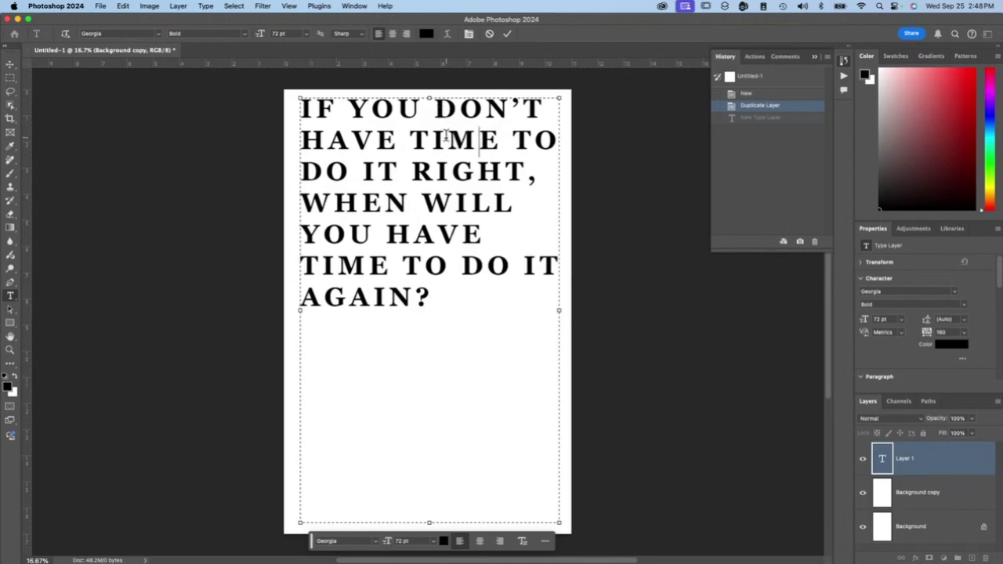
left_click_drag(536, 174, 260, 104)
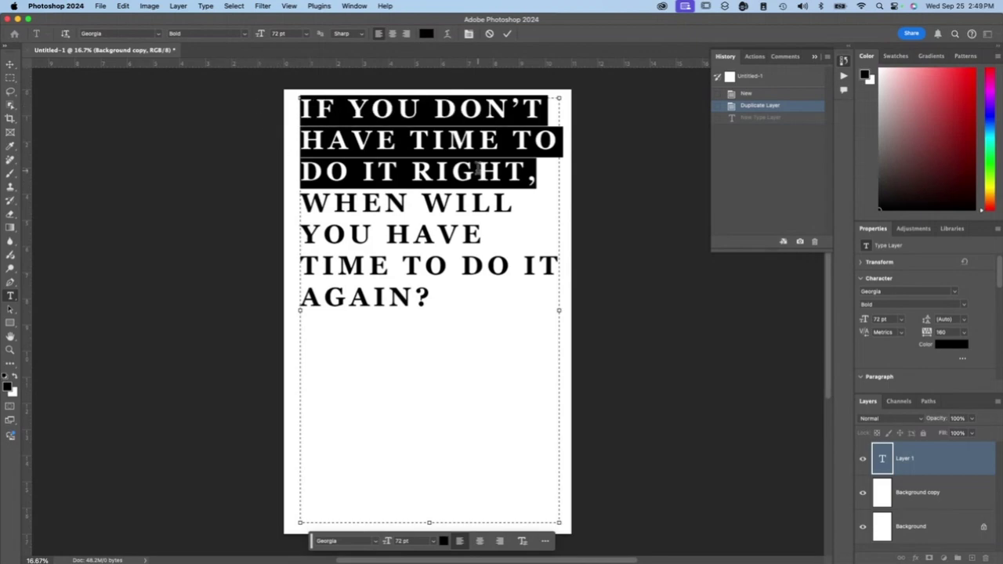
left_click(656, 358)
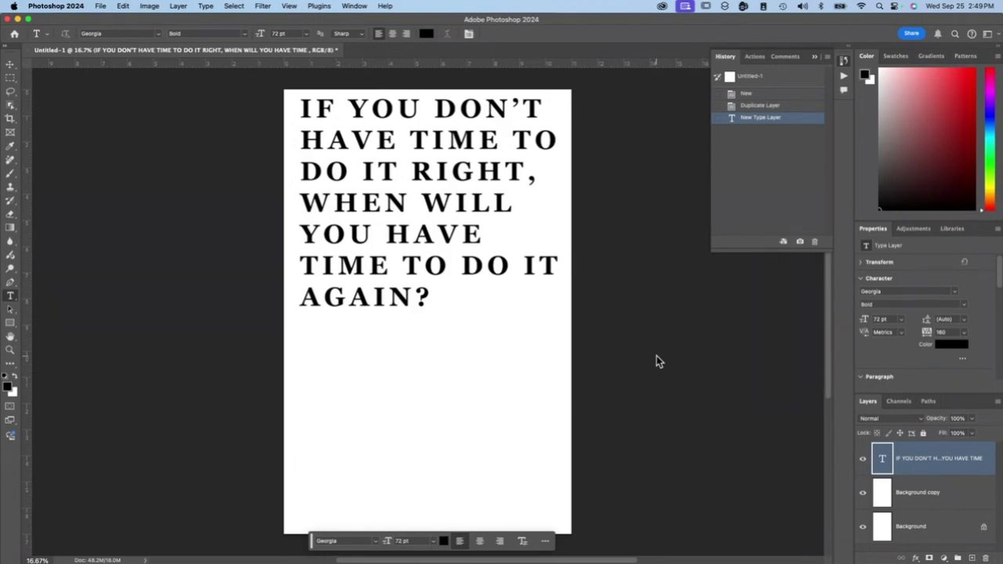
- Add a Gradient Fill layer above the Background copy layer
left_click(880, 500)
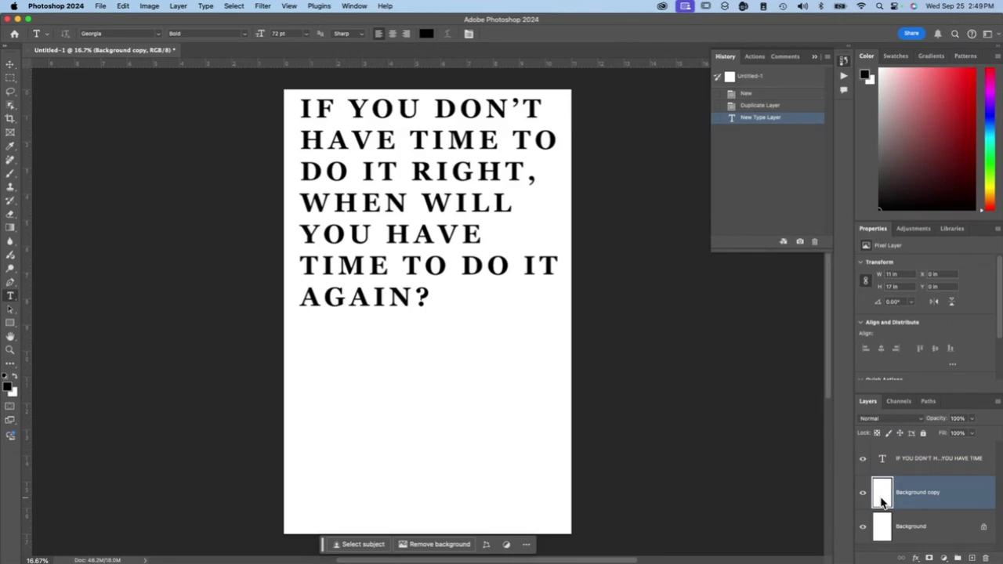
left_click(945, 558)
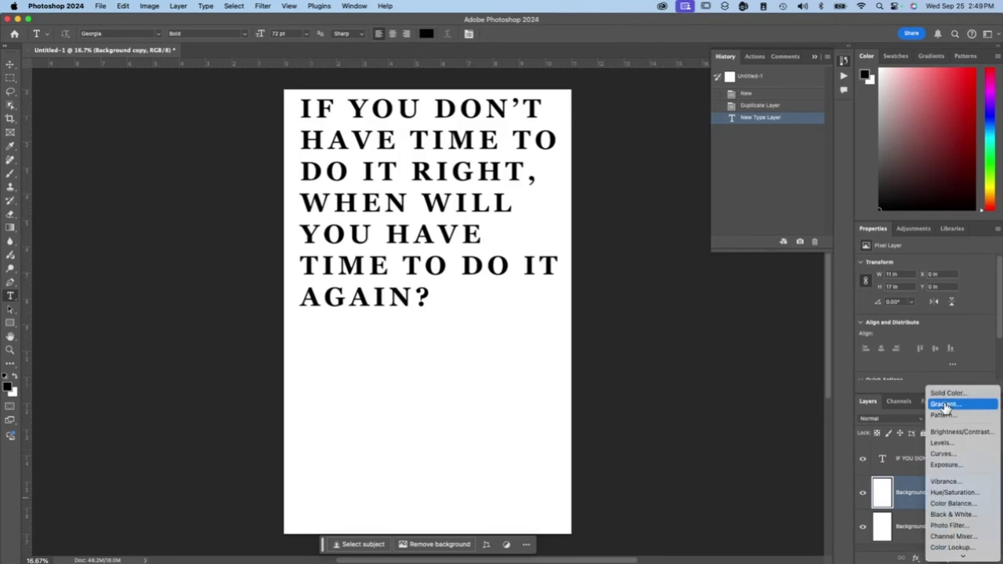
left_click(945, 405)
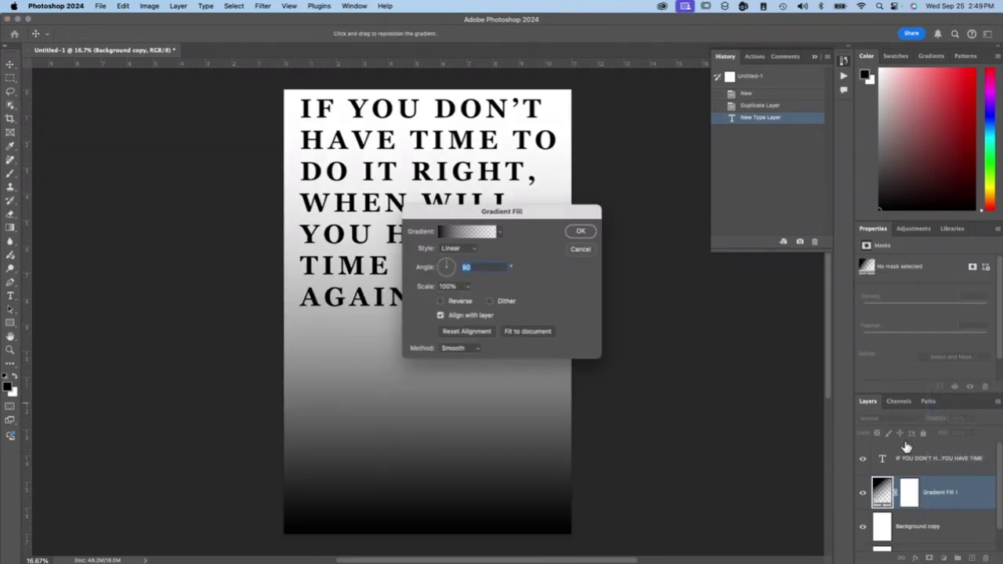
- Choose the Purple_21 preset from the Purples gradients and confirm the fill
left_click(440, 231)
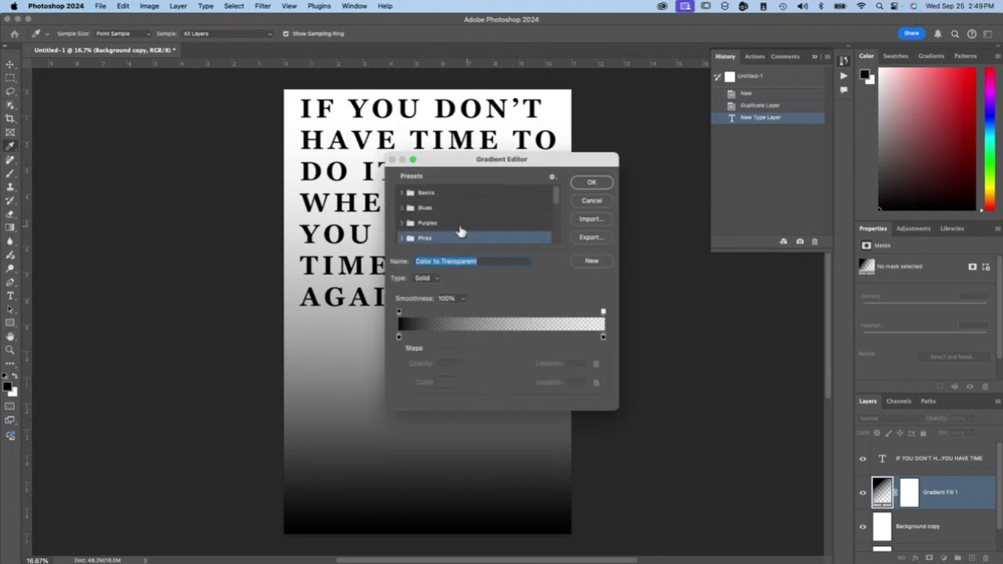
left_click(402, 222)
left_click(452, 238)
scroll(484, 206, "down", 2)
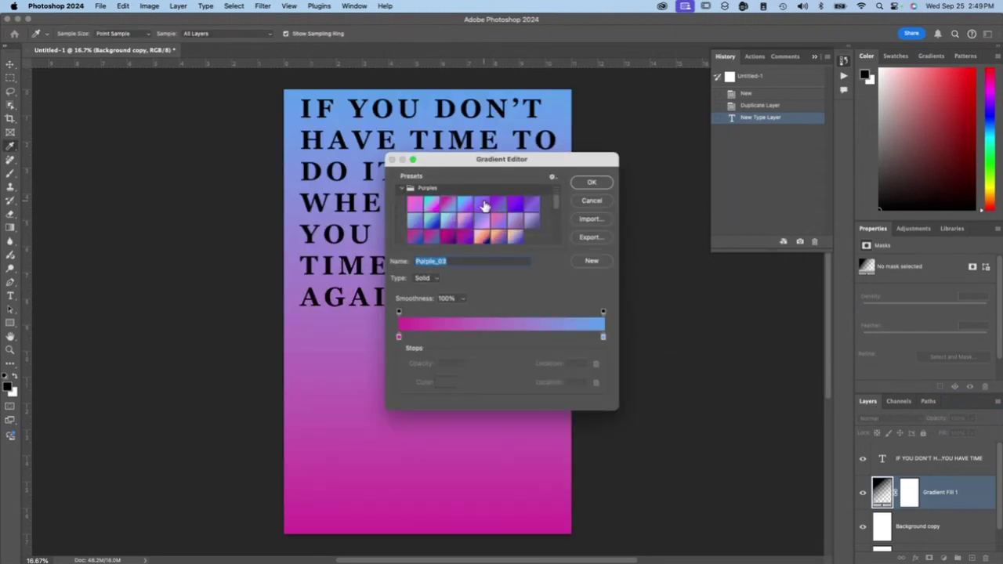
scroll(486, 208, "up", 2)
scroll(483, 204, "down", 2)
left_click(467, 218)
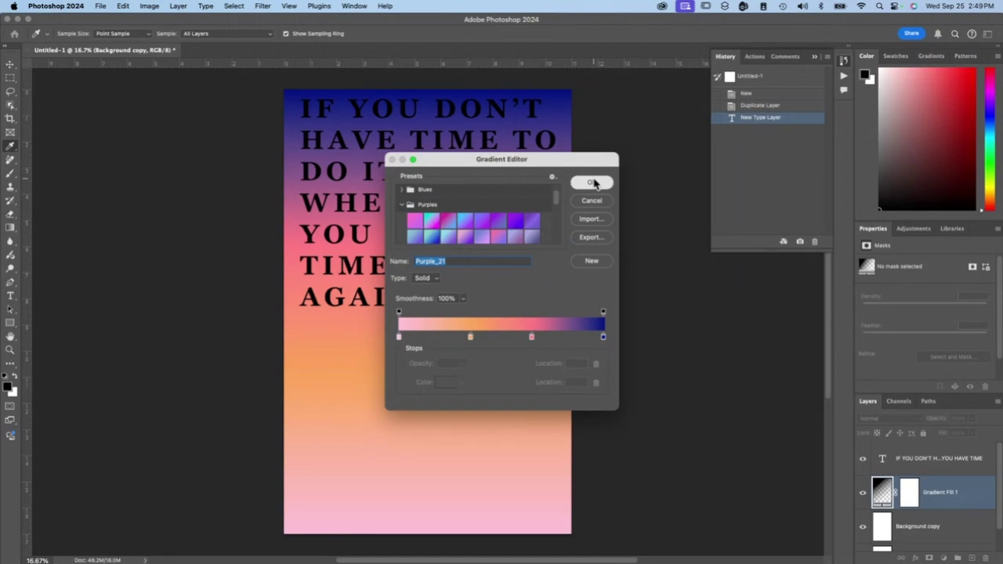
left_click(592, 182)
left_click_drag(510, 212, 678, 213)
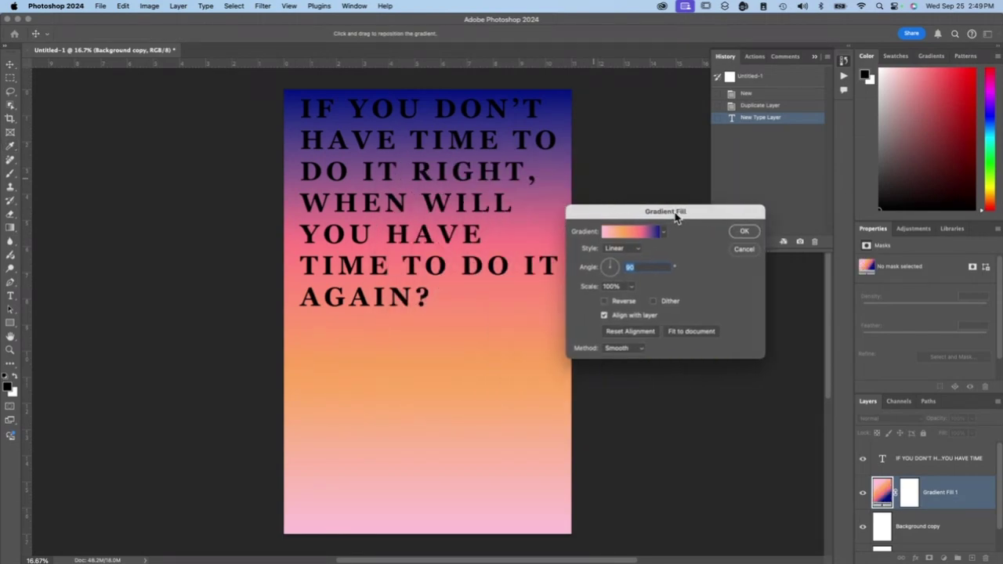
left_click(744, 231)
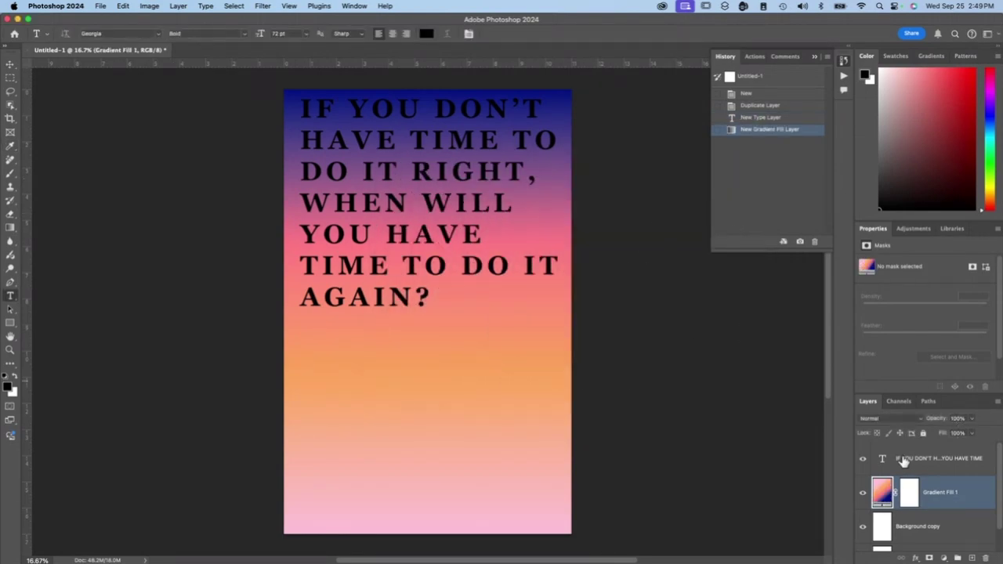
- Select all quote text and preview it in blackletter, script and decorative font classes
double_click(317, 109)
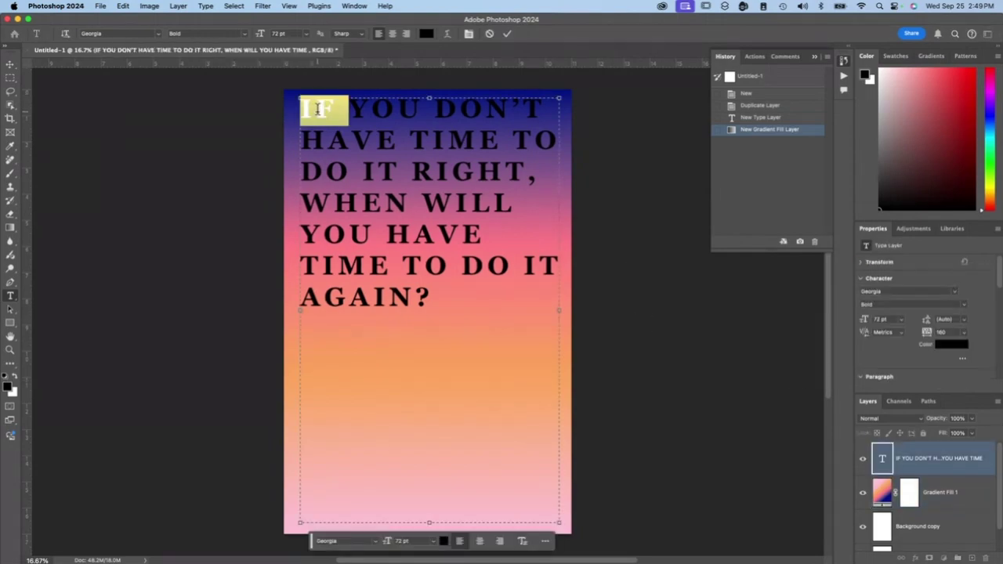
left_click(467, 288)
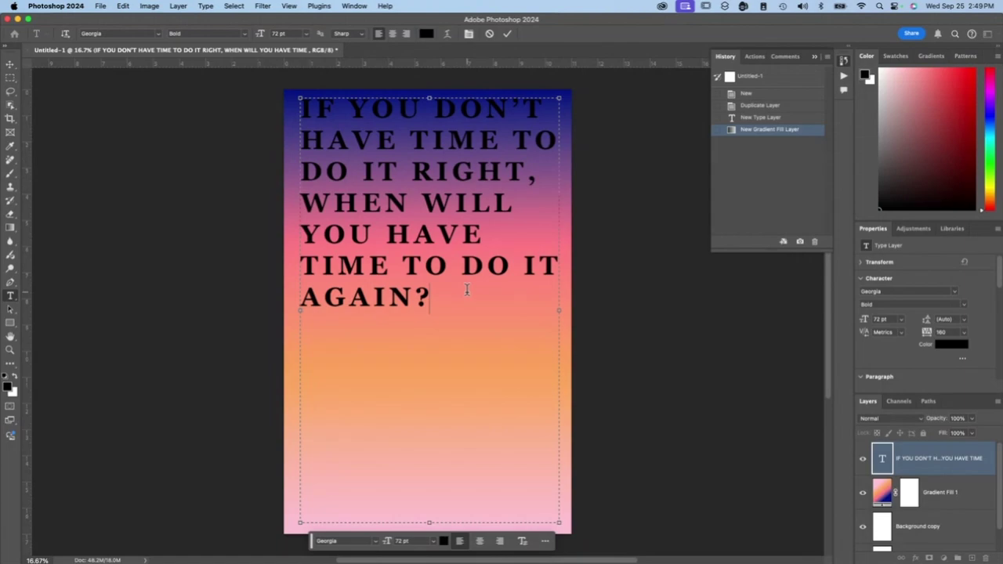
key("super+a")
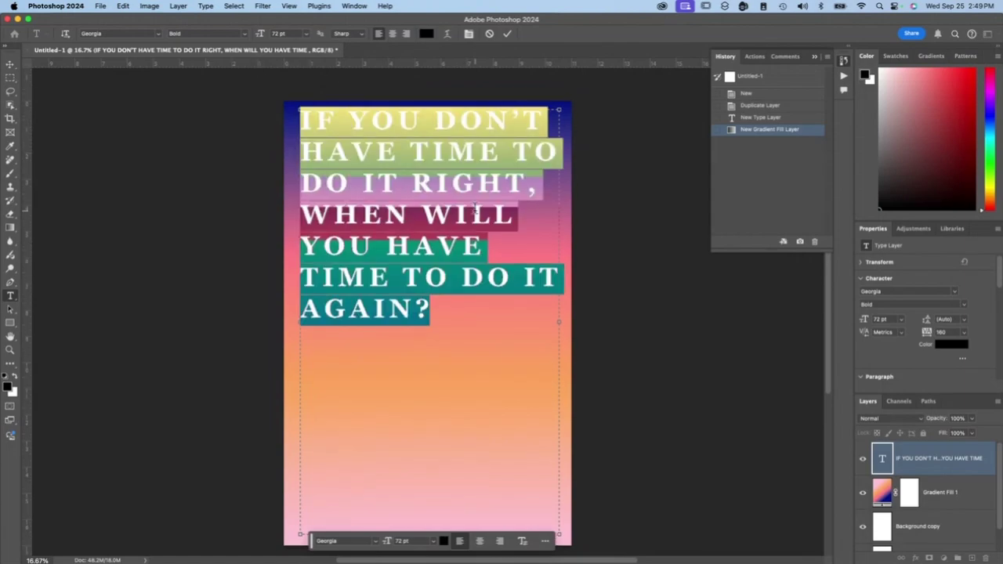
left_click(954, 294)
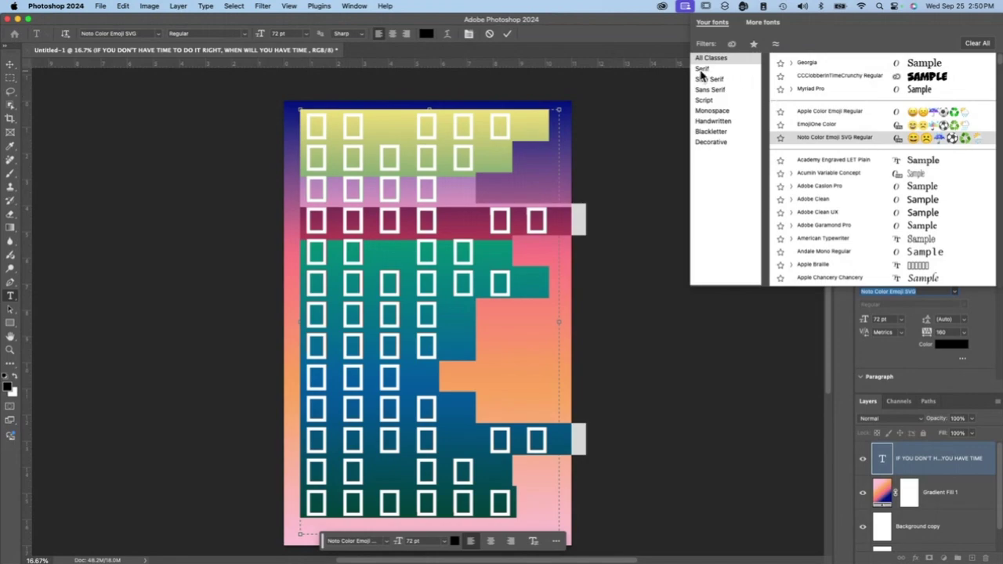
left_click(720, 131)
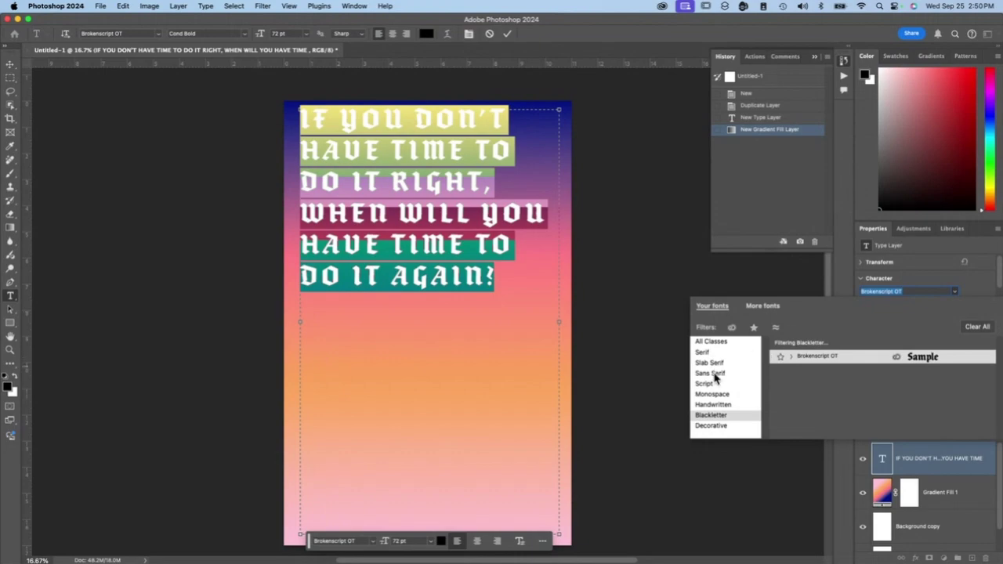
left_click(706, 384)
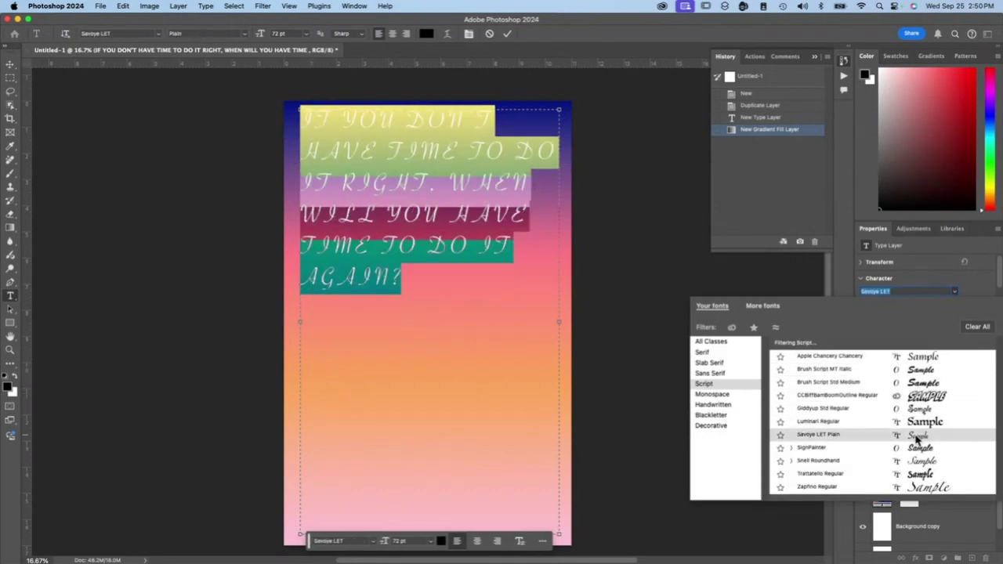
left_click(725, 416)
left_click(709, 427)
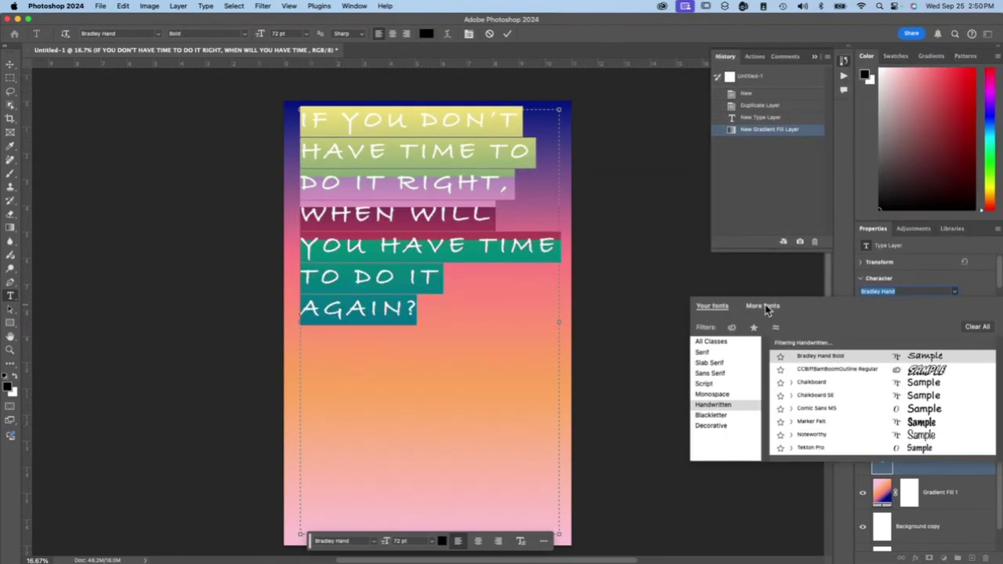
- Apply Industry Inc from the Sans Serif Collage fonts to the quote and commit
left_click(765, 306)
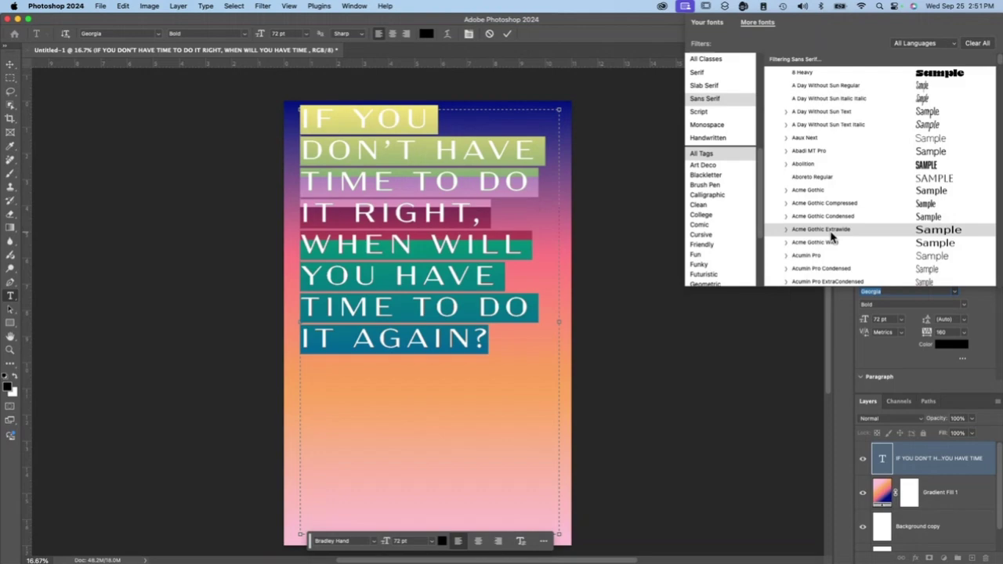
left_click(703, 216)
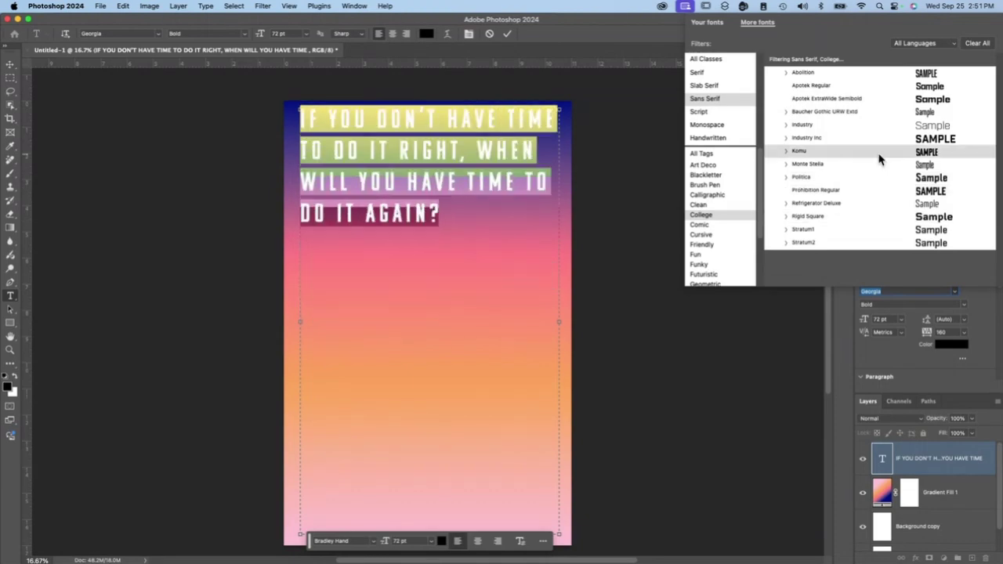
left_click(835, 147)
left_click(180, 228)
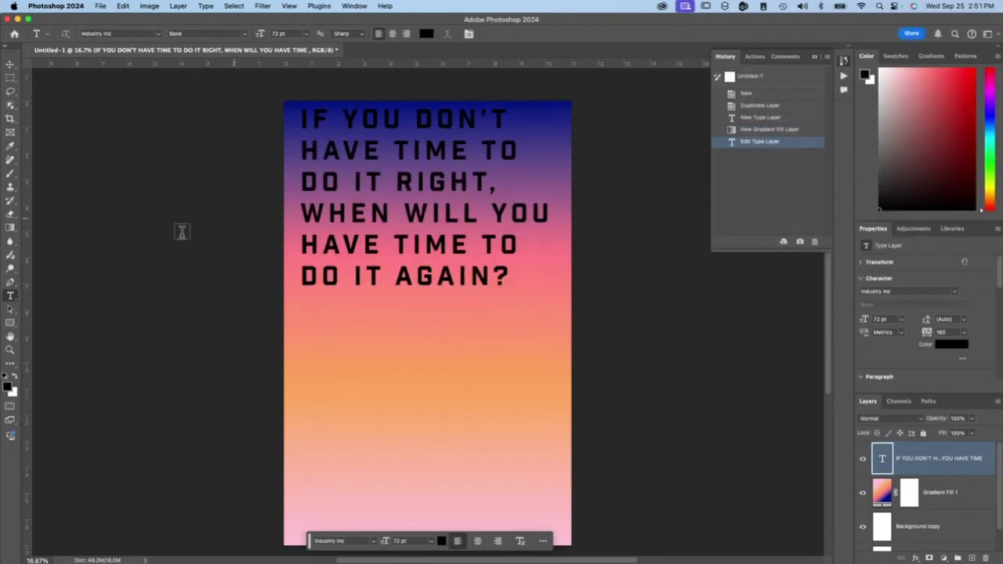
- Drag the quote type layer slightly down-left with the Move tool
left_click(10, 64)
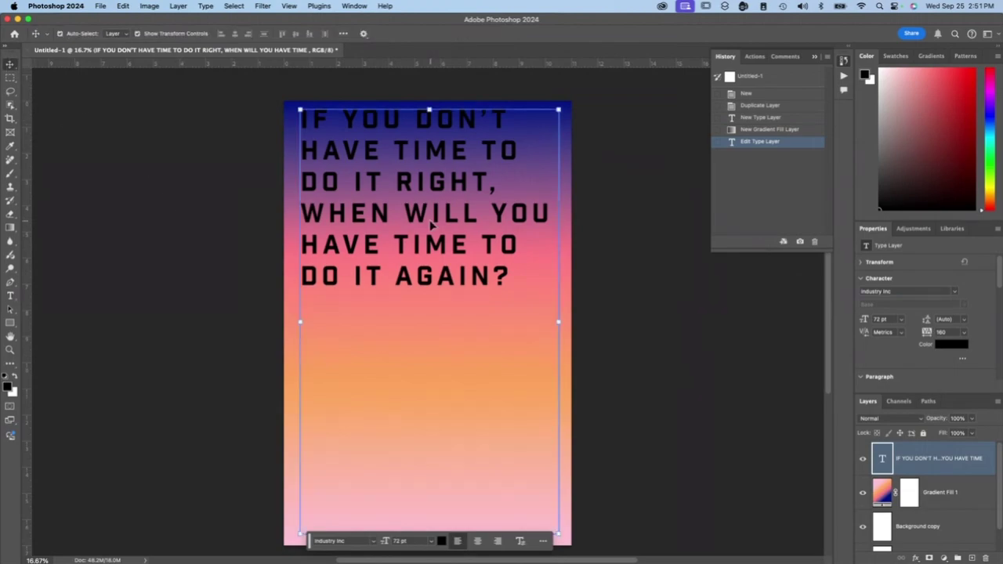
left_click_drag(432, 225, 462, 242)
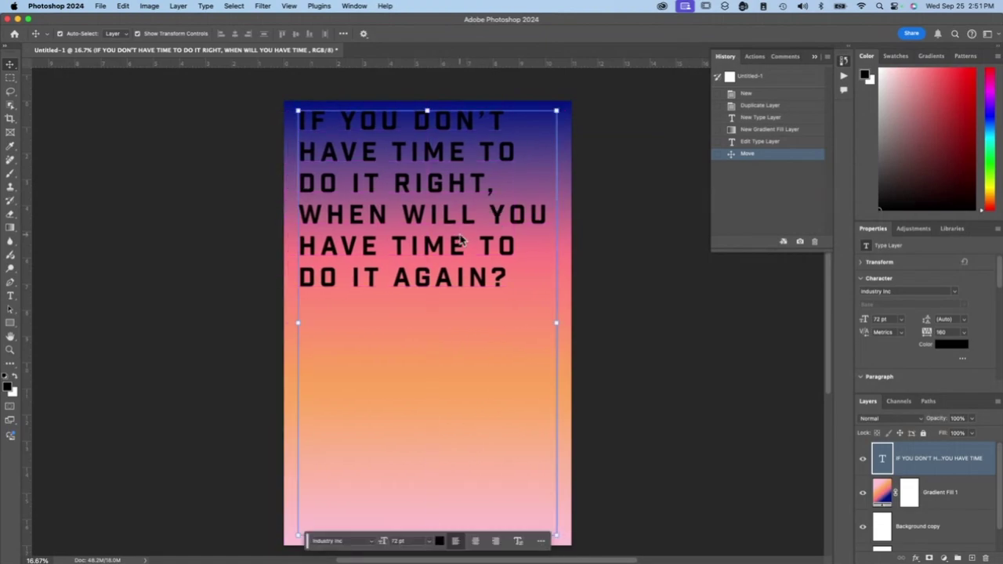
- Make the word IF white and 300 pt
double_click(374, 171)
left_click_drag(336, 123, 273, 115)
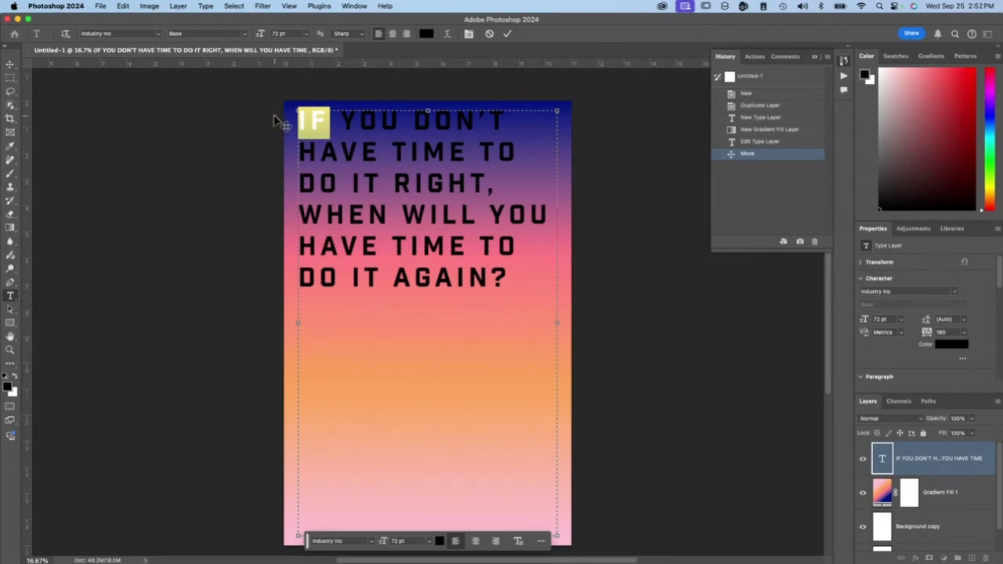
left_click(426, 34)
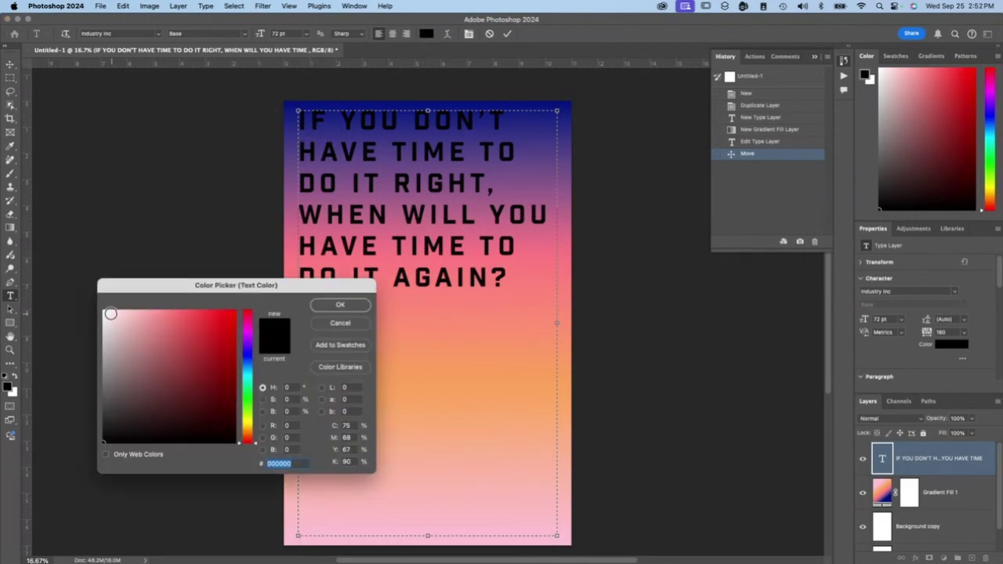
left_click(104, 312)
left_click(328, 302)
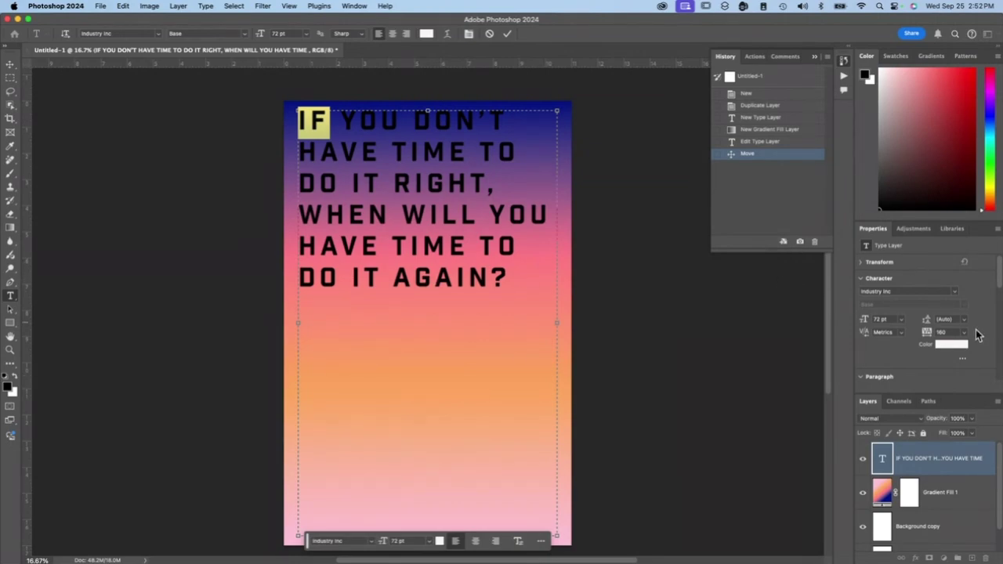
left_click(901, 319)
left_click(888, 505)
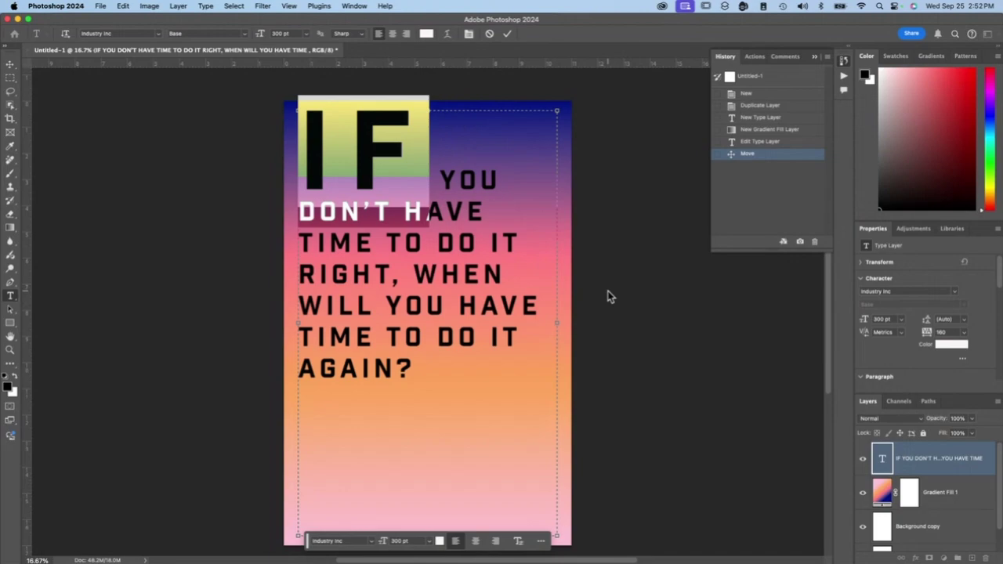
left_click(448, 269)
- Enlarge WHEN onto its own line and color it white
key("super+a")
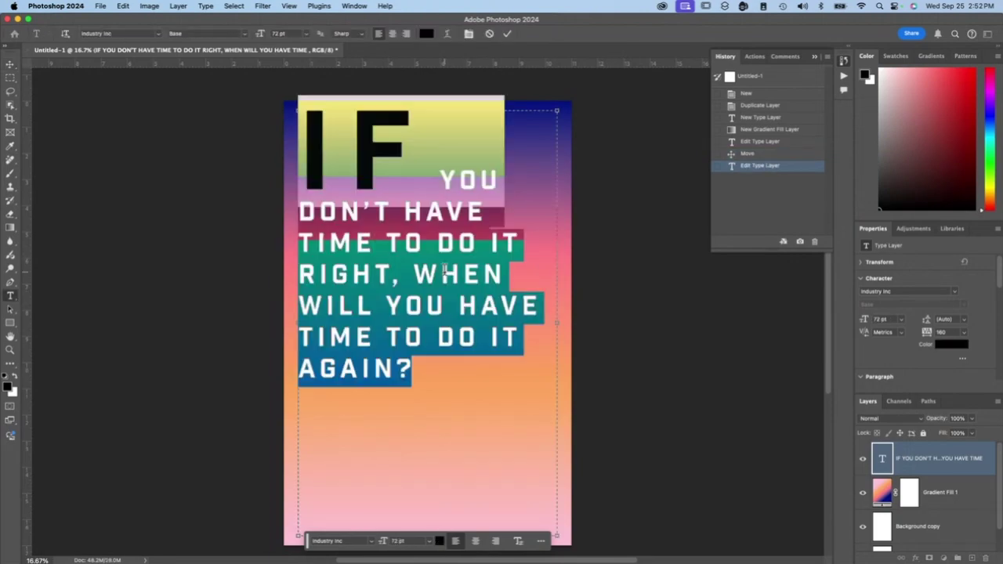
double_click(444, 269)
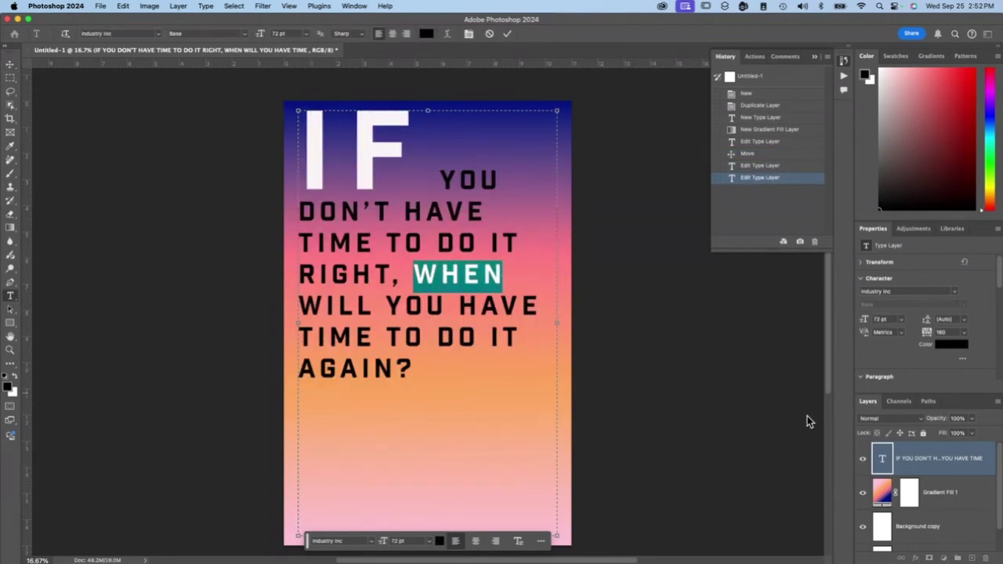
left_click(901, 320)
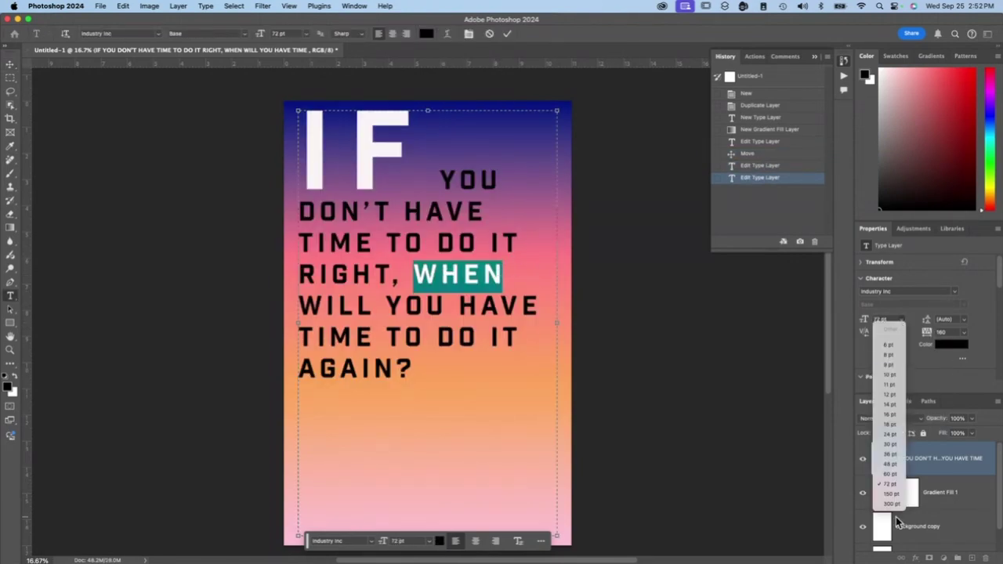
left_click(892, 495)
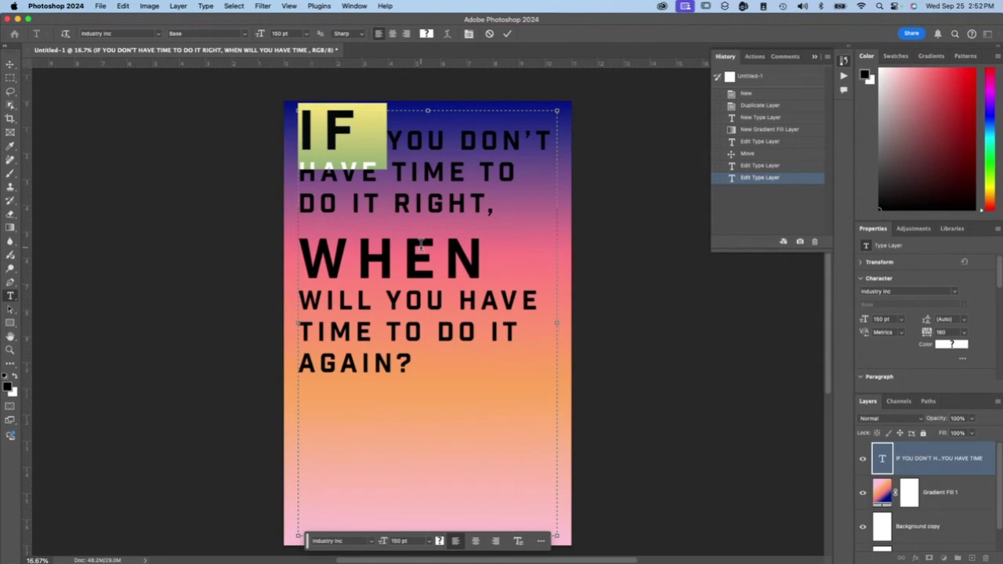
left_click(426, 33)
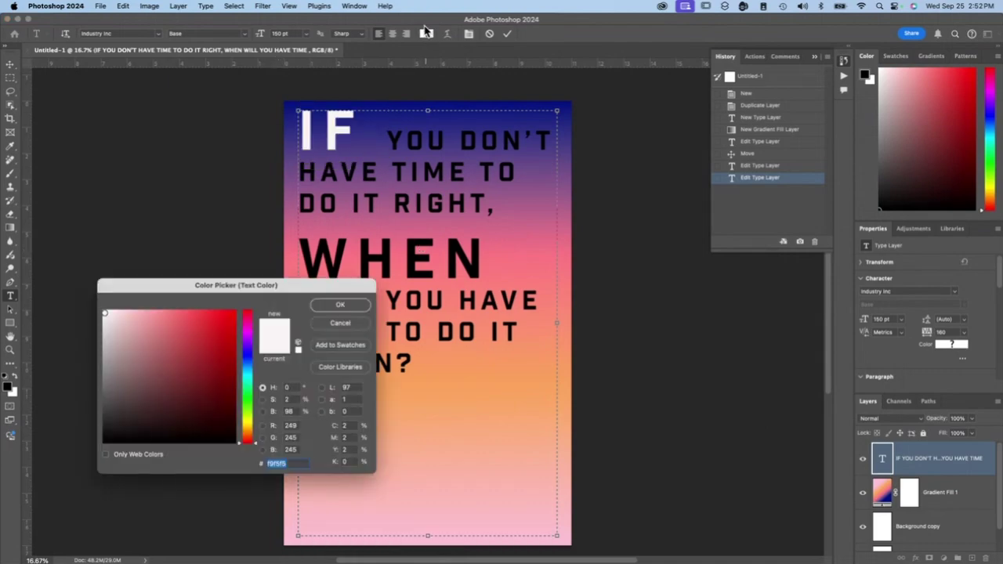
left_click(340, 305)
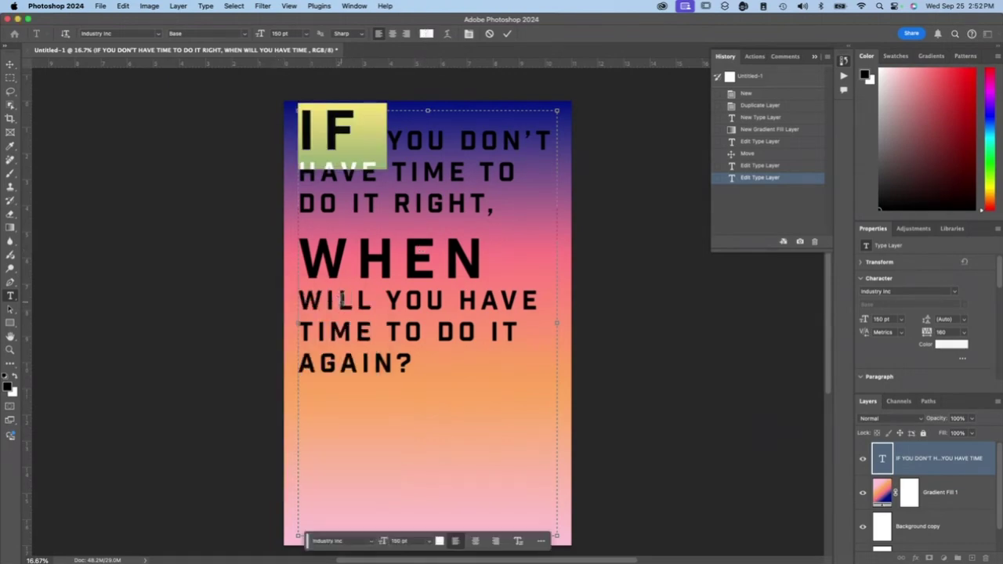
double_click(372, 230)
left_click(427, 33)
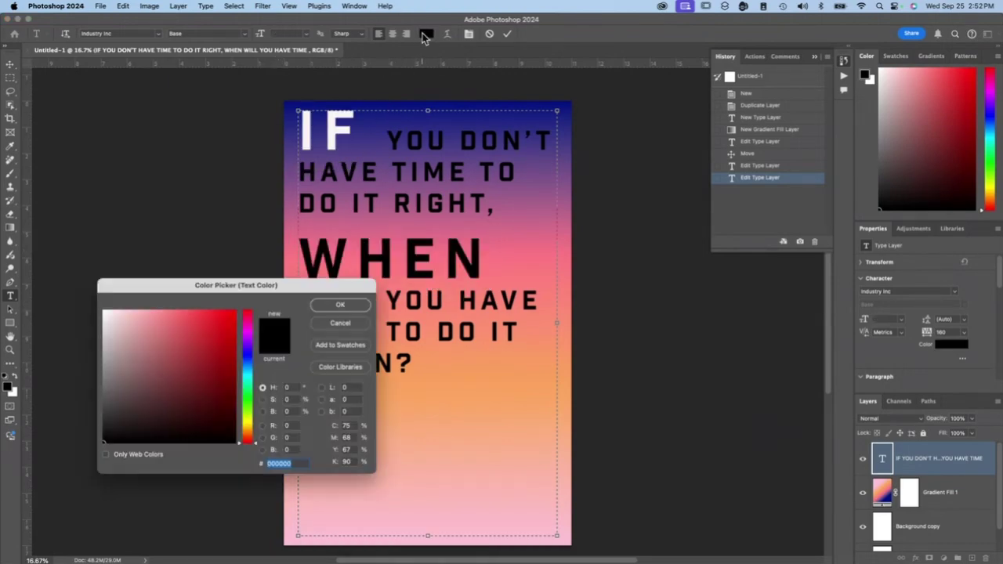
left_click(106, 313)
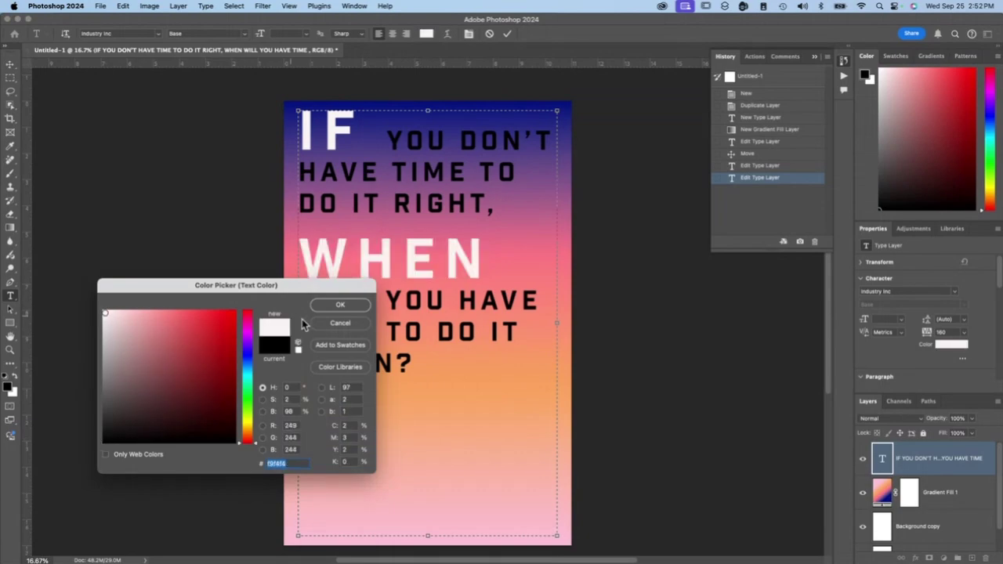
key("Return")
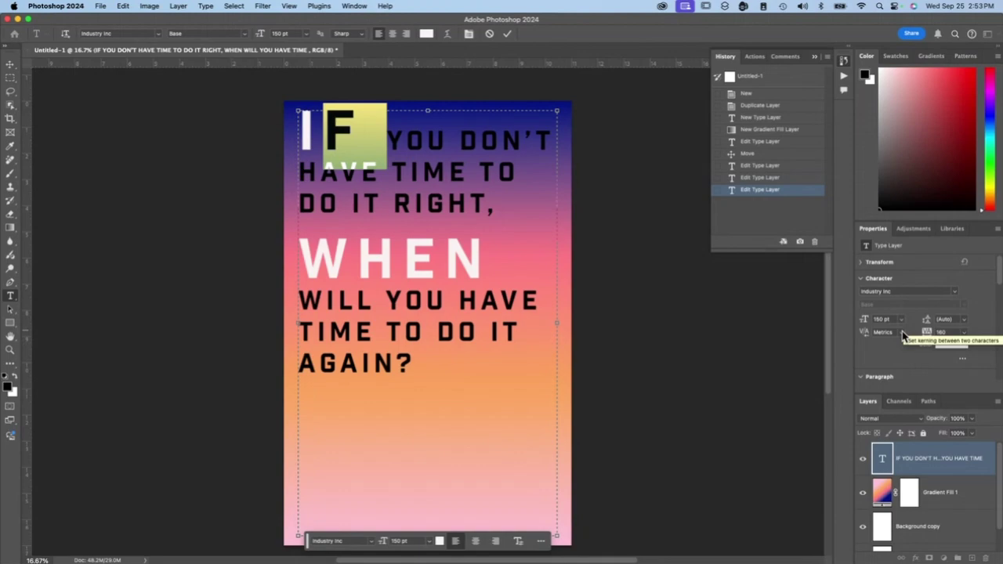
- Set kerning to 0 and tighten tracking so YOU DON'T sits closer to IF
left_click(903, 334)
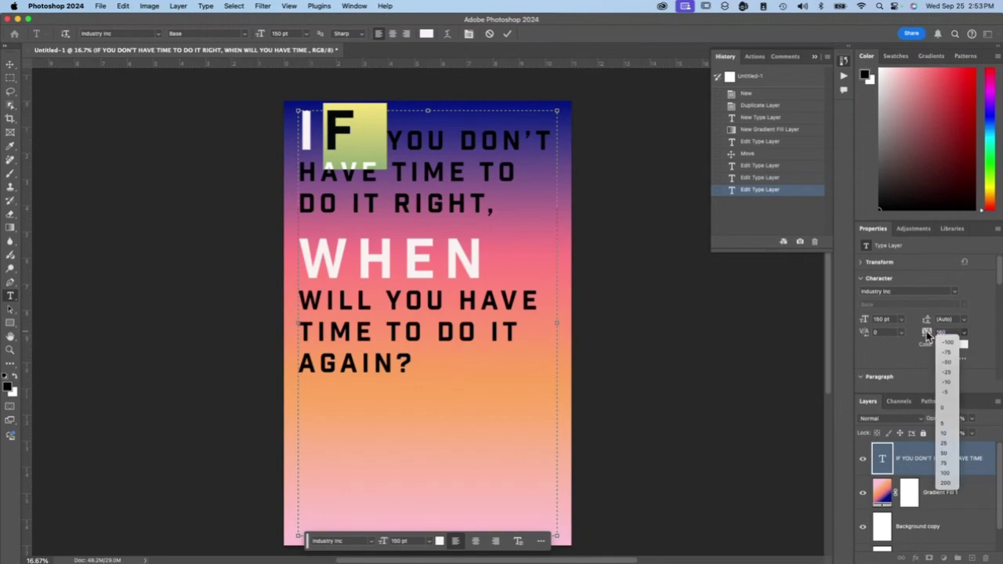
left_click(948, 407)
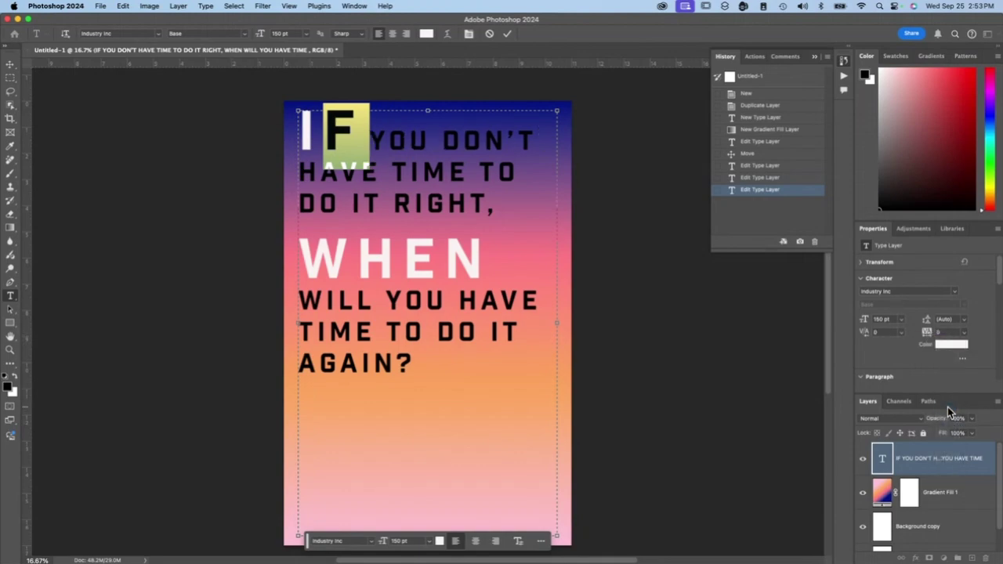
left_click(963, 332)
left_click(943, 363)
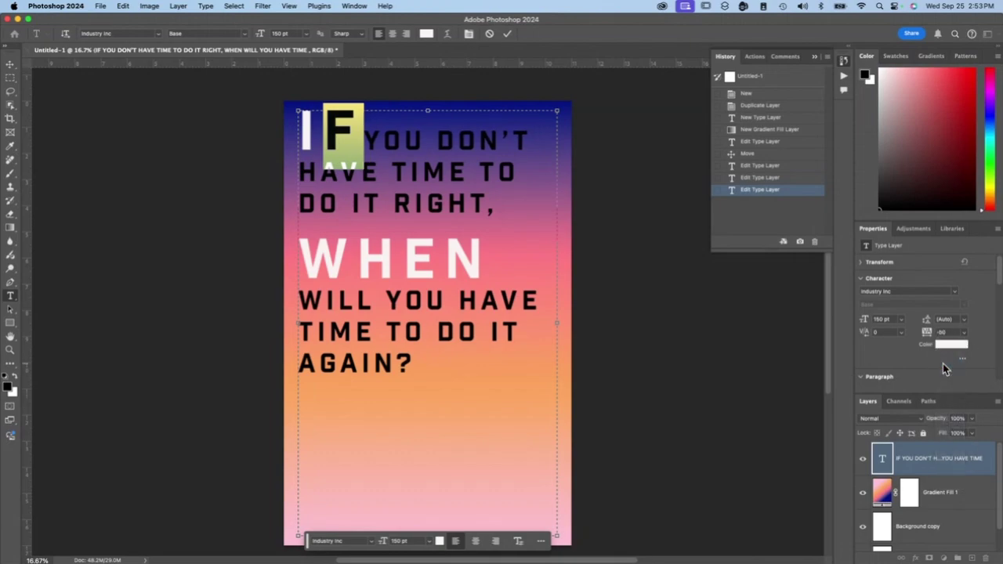
key("super+Return")
- Join WILL onto the WHEN line and set the N's tracking to 50
double_click(332, 295)
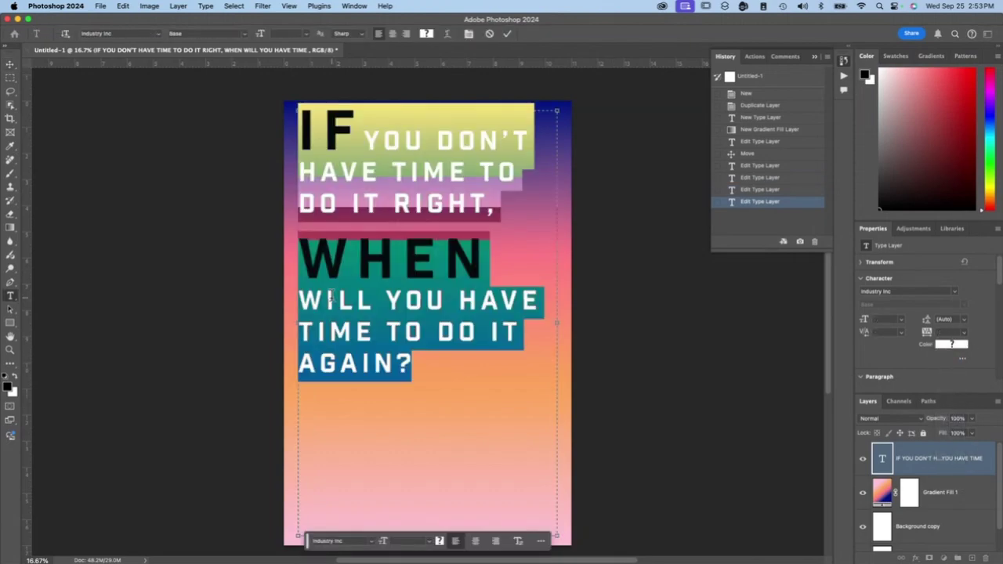
left_click(300, 299)
key("BackSpace")
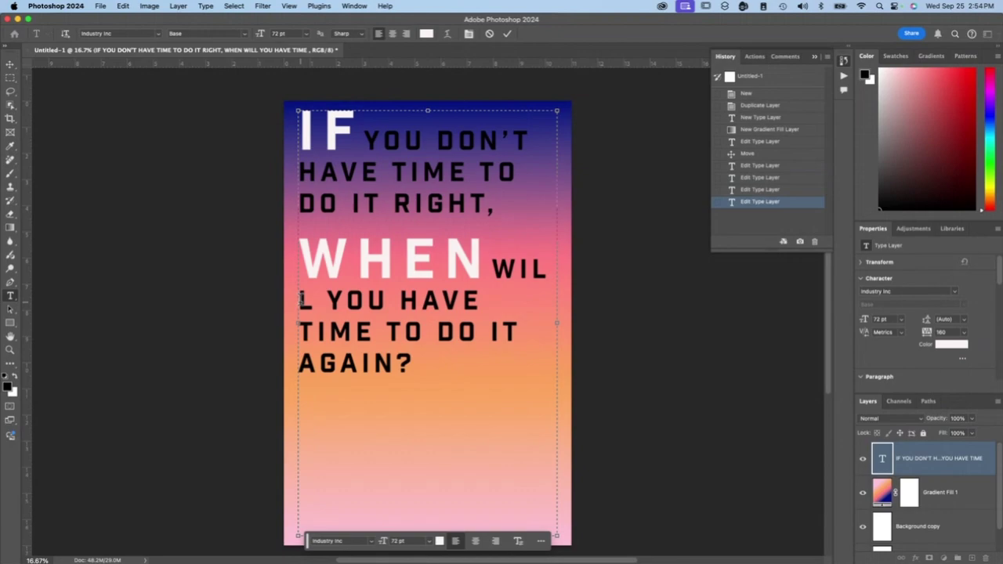
key("shift+Left")
left_click(927, 335)
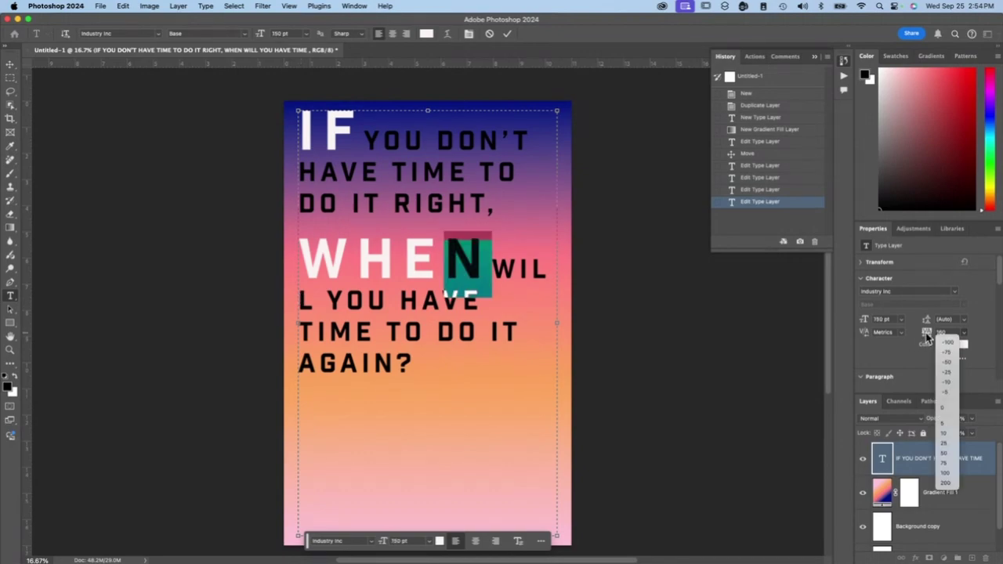
left_click(944, 453)
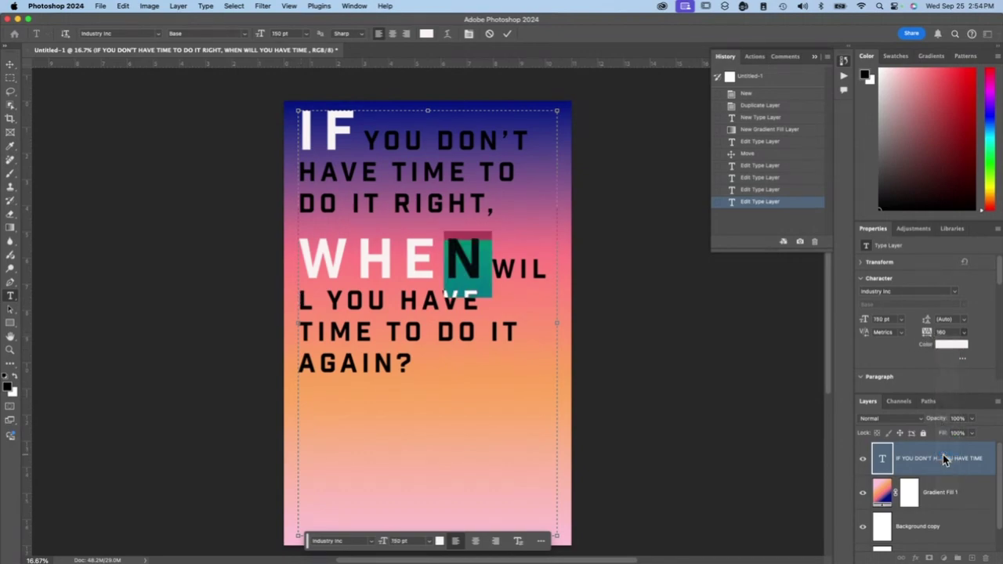
key("super+Return")
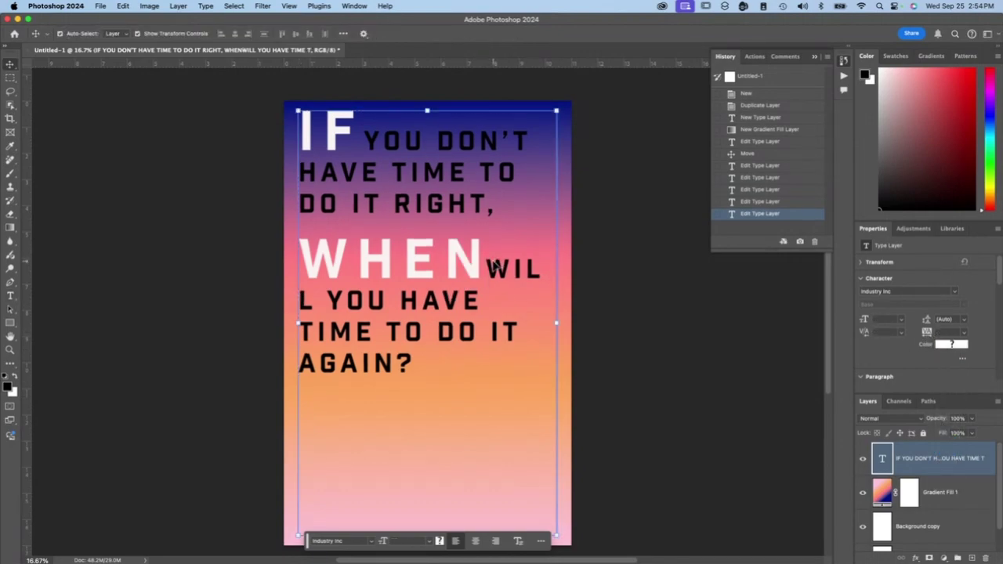
- Set the tracking of the letters WHENWIL to 50
key("t")
left_click_drag(300, 266, 535, 269)
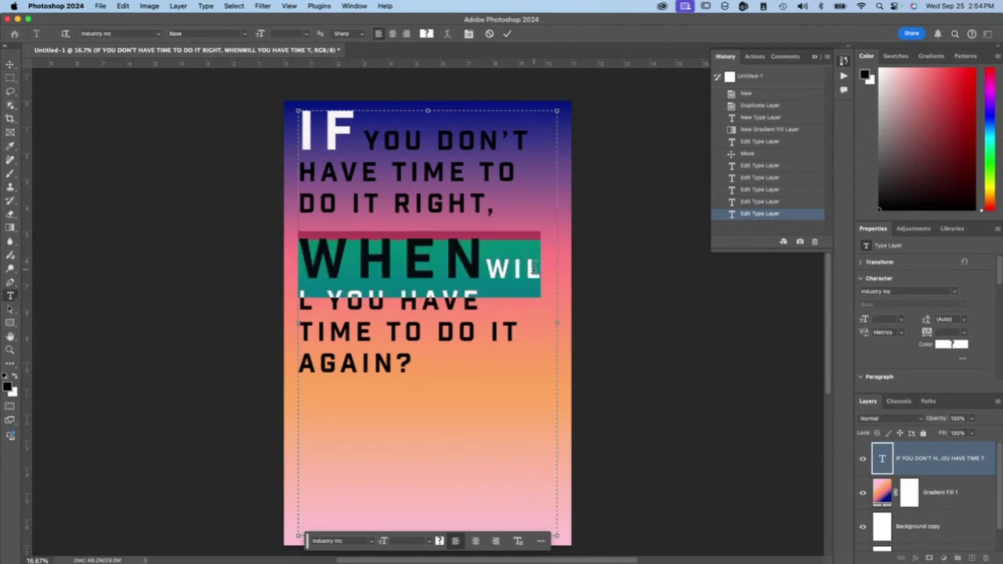
left_click(962, 331)
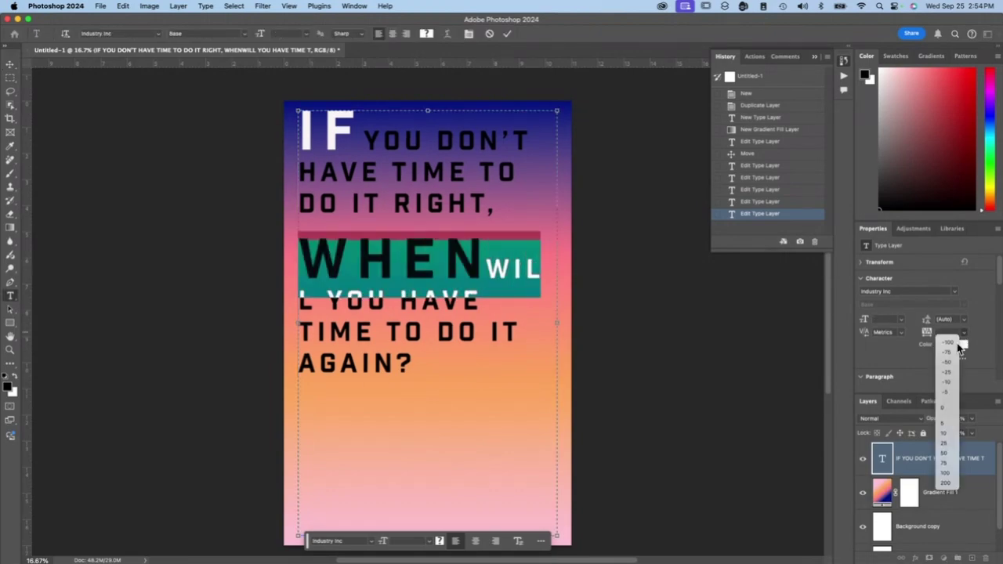
left_click(943, 456)
key("super+Return")
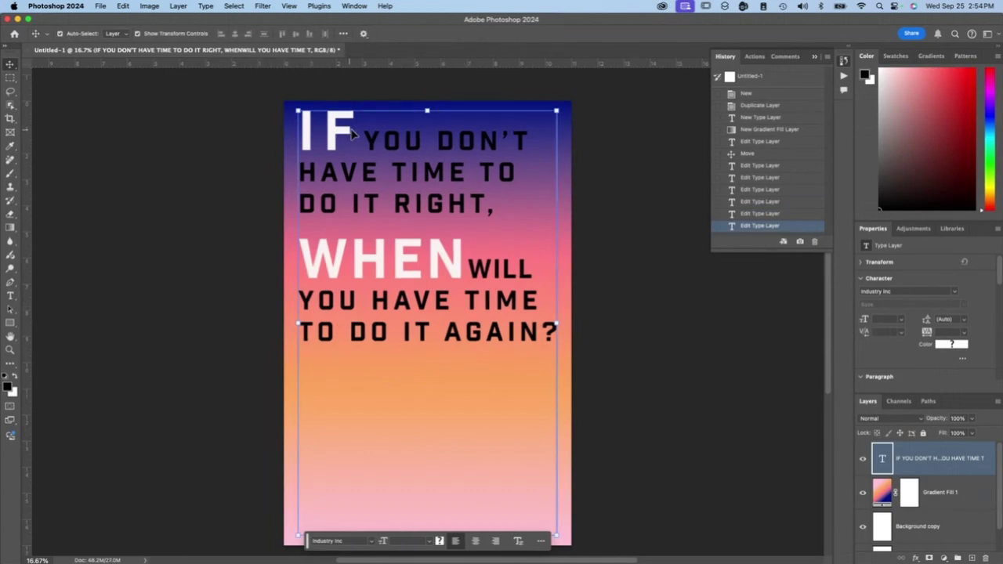
- Nudge the quote down-right and tighten the tracking of IF to -50
left_click_drag(352, 135, 360, 167)
double_click(337, 160)
left_click(962, 332)
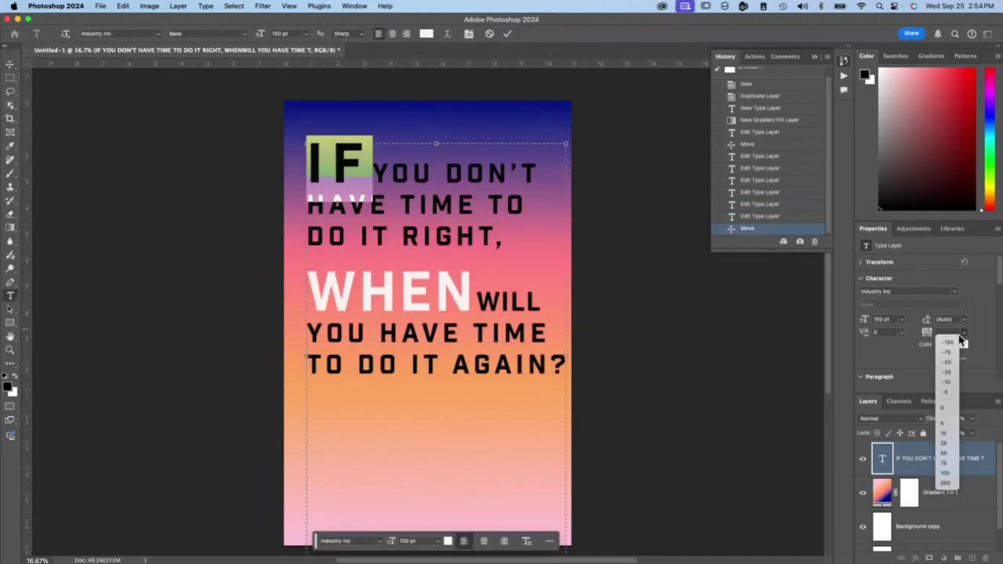
left_click(946, 362)
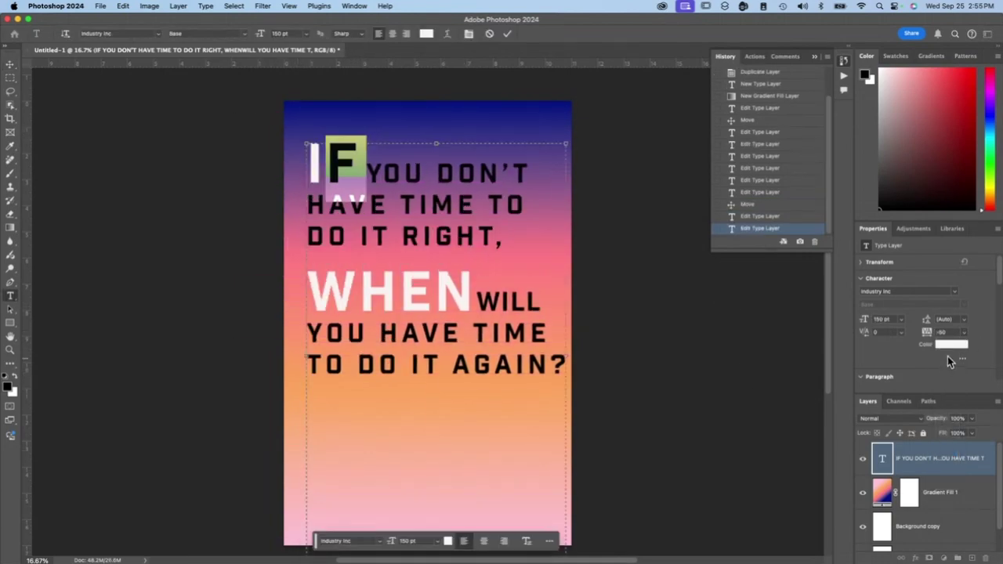
key("super+Return")
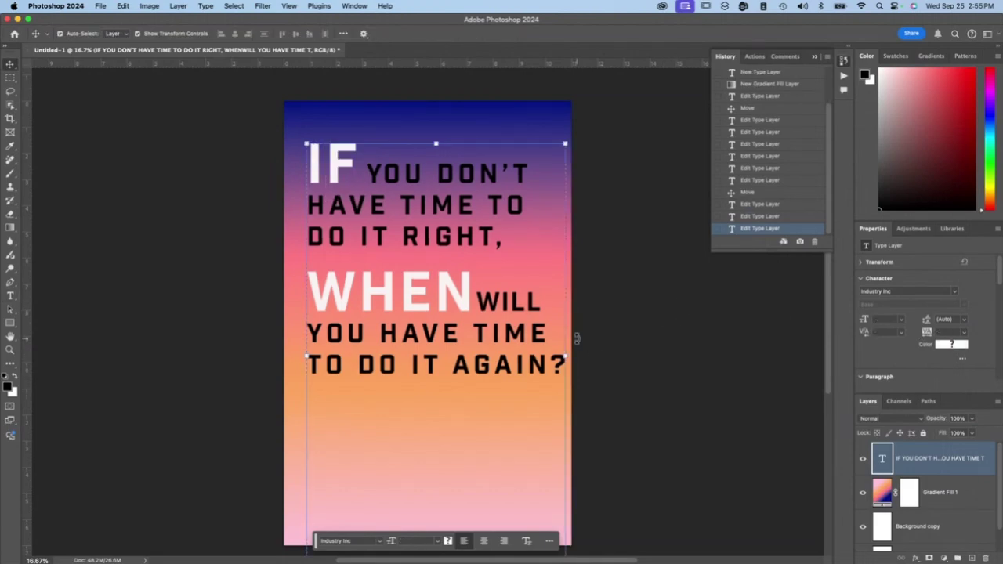
- Lower the quote, stretch it taller with Free Transform, and commit the transform
left_click_drag(471, 311, 471, 380)
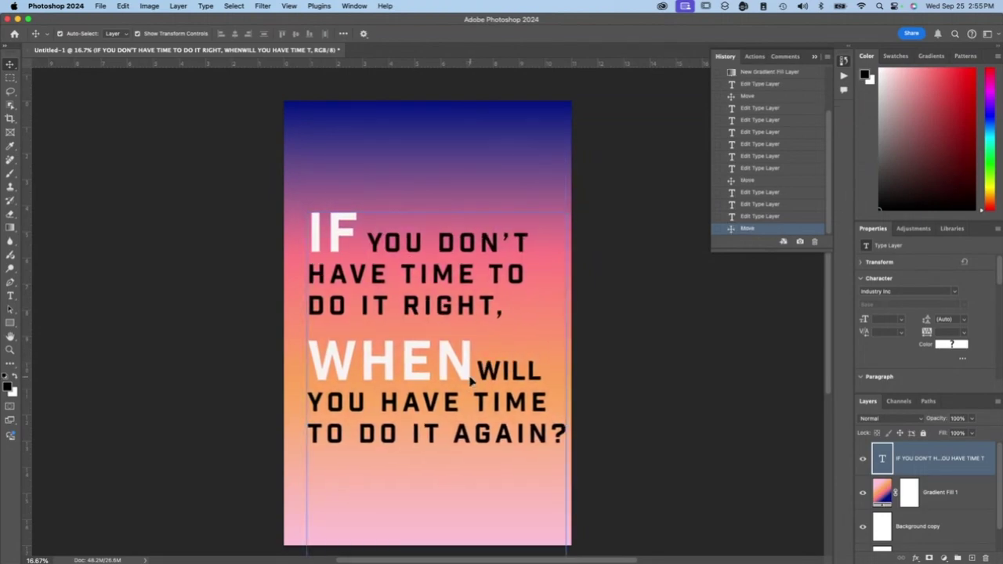
key("ctrl+t")
left_click_drag(419, 262, 421, 284)
scroll(419, 197, "up", 4)
scroll(424, 282, "down", 3)
scroll(421, 284, "up", 3)
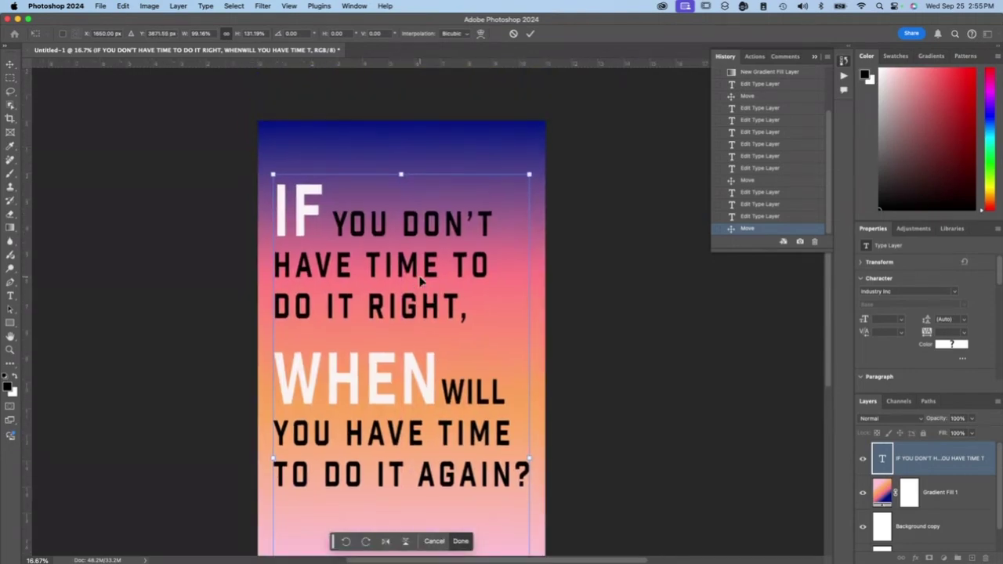
scroll(421, 284, "down", 5)
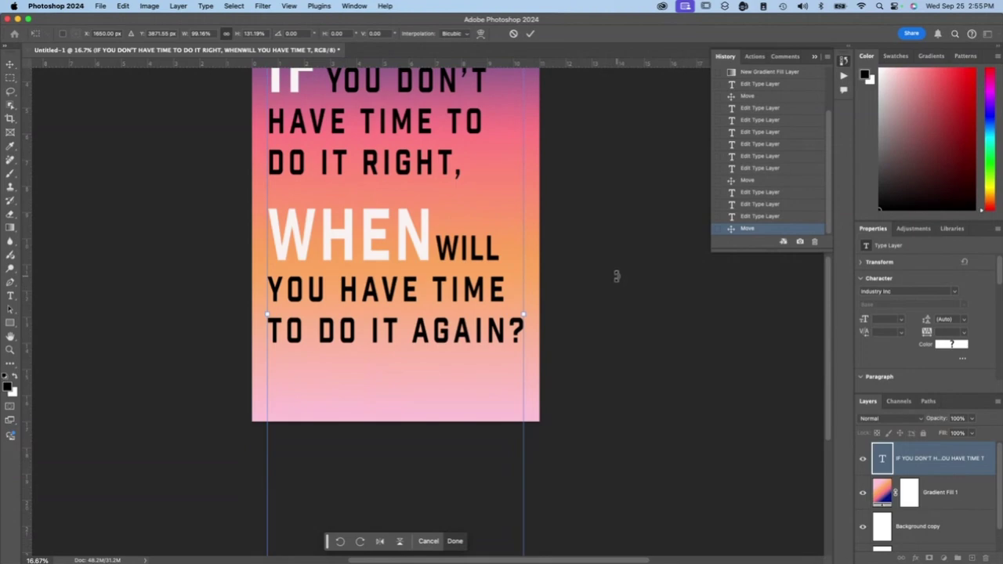
left_click(454, 541)
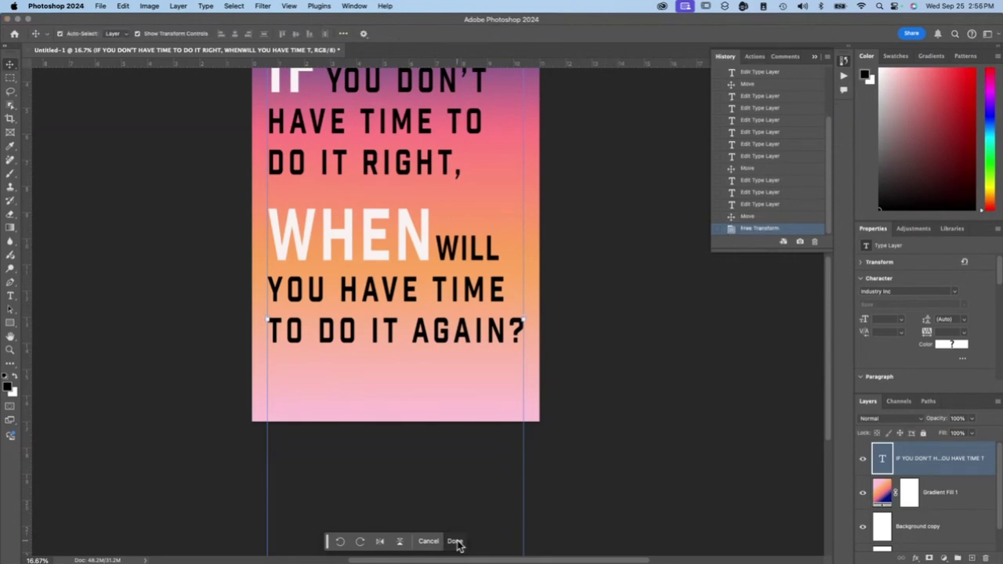
scroll(649, 375, "down", 5)
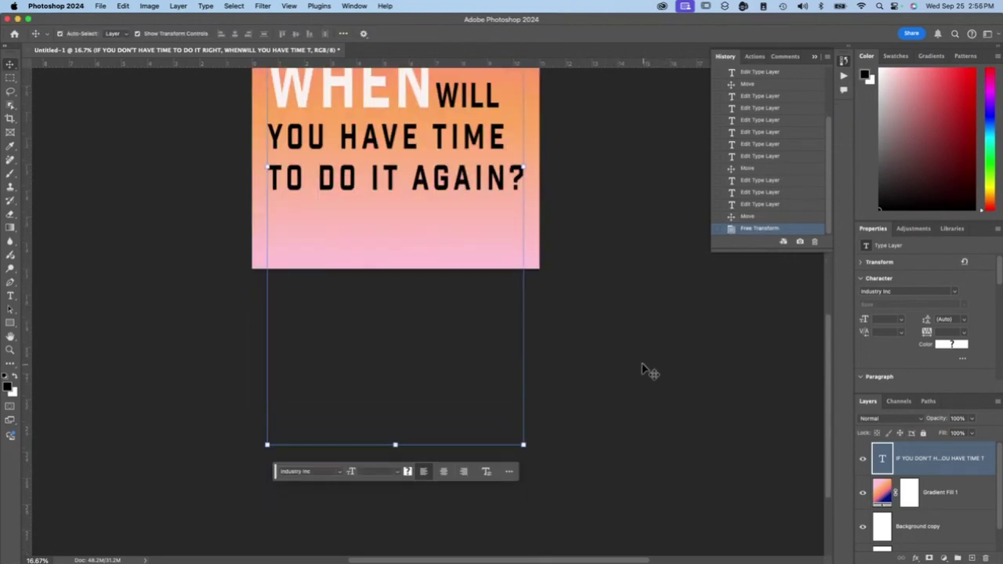
scroll(588, 316, "up", 8)
scroll(588, 316, "down", 1)
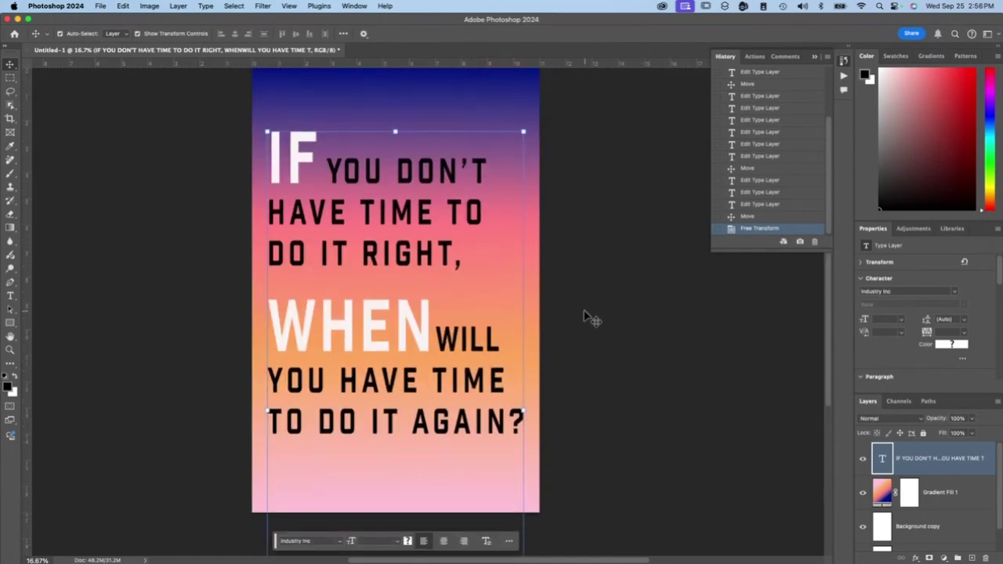
- Move the quote into position on the poster and nudge it slightly right
left_click(588, 316)
scroll(588, 316, "up", 3)
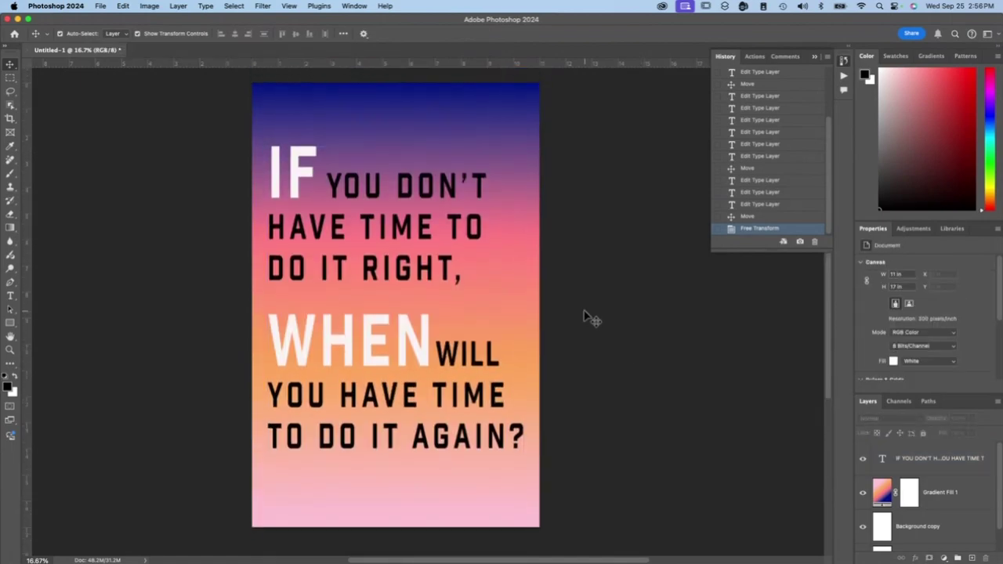
left_click_drag(390, 375, 416, 411)
scroll(418, 408, "down", 2)
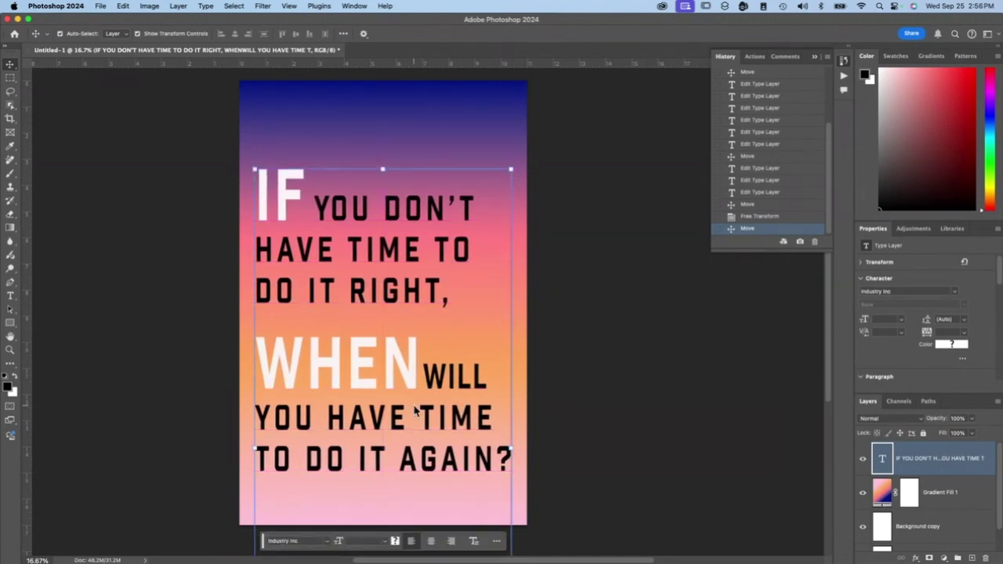
left_click(651, 340)
scroll(406, 421, "up", 3)
scroll(400, 423, "down", 4)
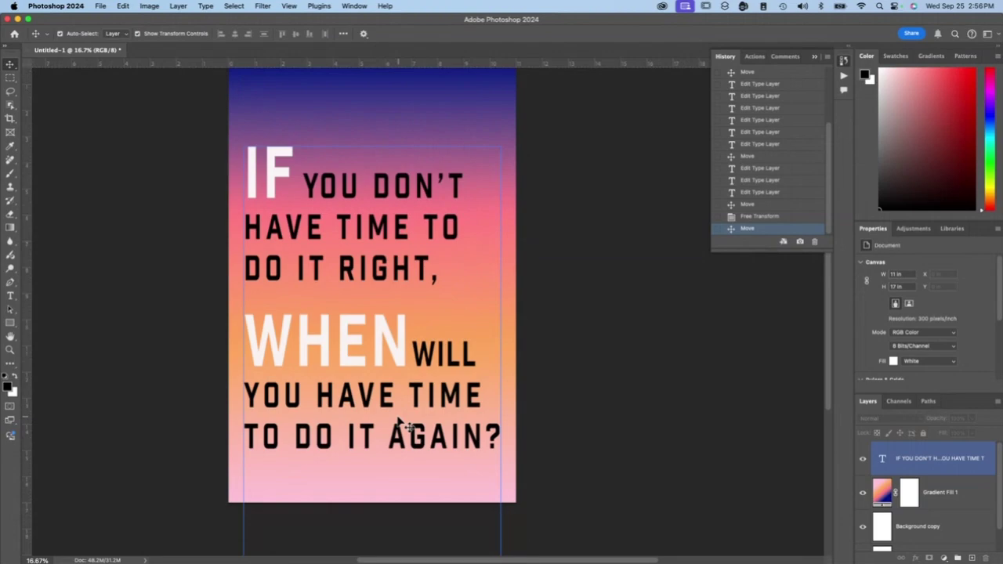
mouse_move(388, 409)
left_mouse_down()
mouse_move(393, 383)
mouse_move(395, 409)
left_mouse_up()
- Pull a horizontal guide to about 6.69 in and raise the quote a little
left_click_drag(187, 61, 195, 280)
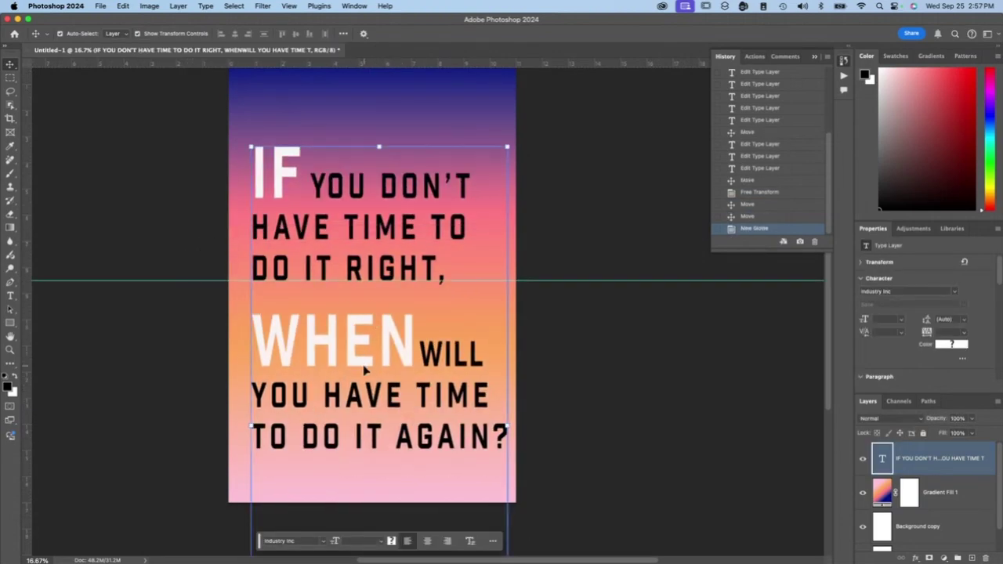
left_click_drag(364, 370, 357, 350)
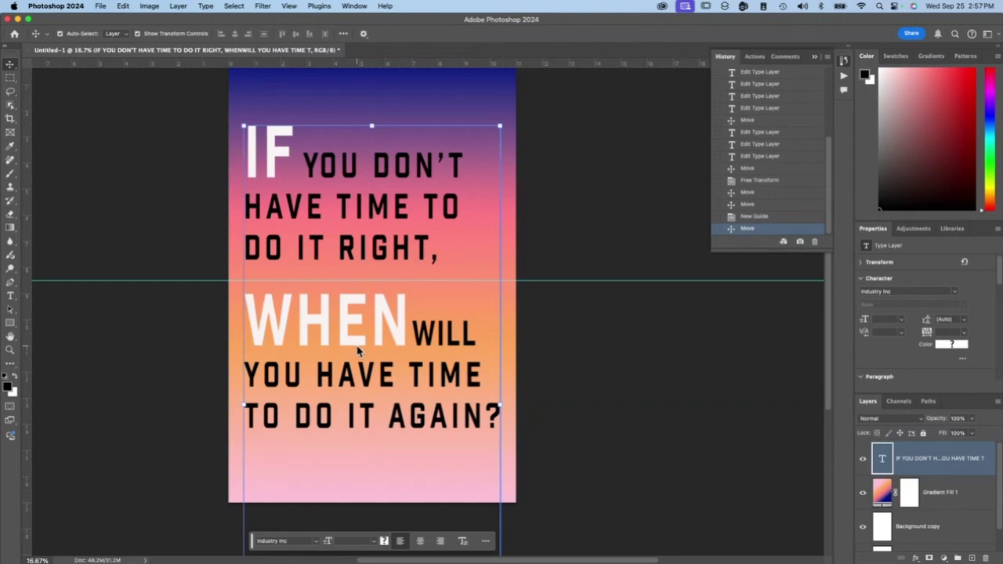
left_click(618, 363)
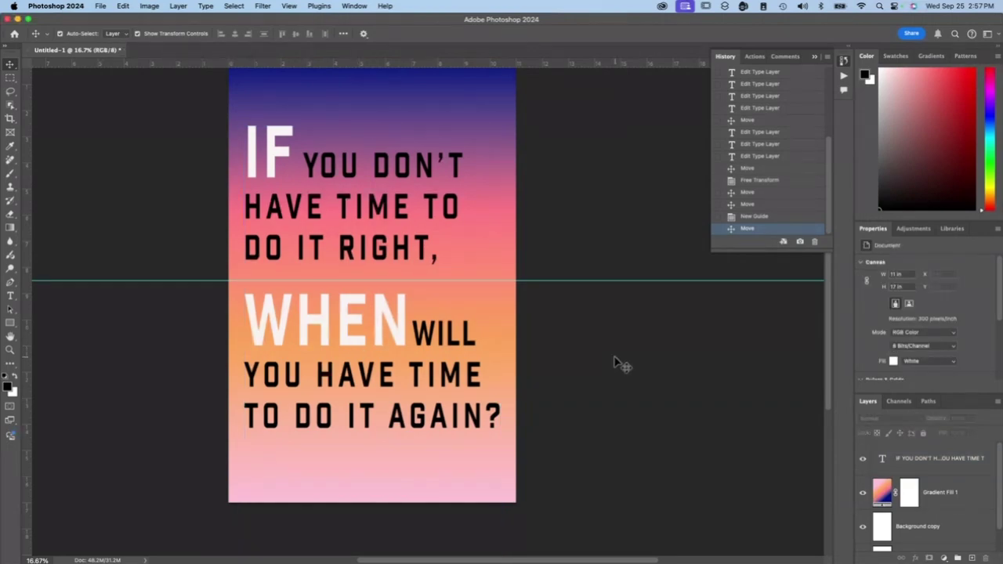
- Switch to the Type tool and select the quote's text layer for editing
scroll(611, 365, "up", 3)
scroll(613, 363, "down", 5)
scroll(614, 362, "up", 1)
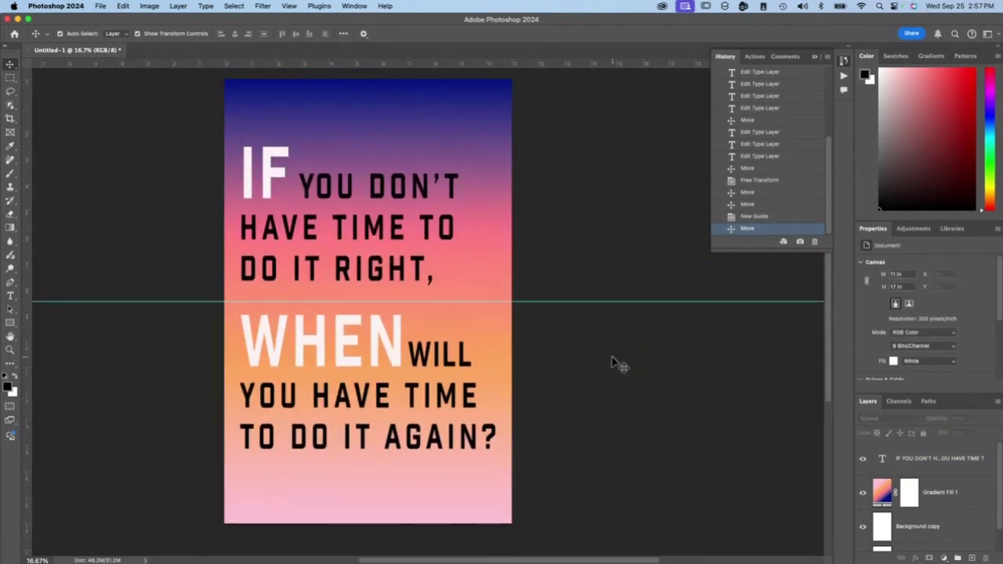
key("t")
left_click(339, 155)
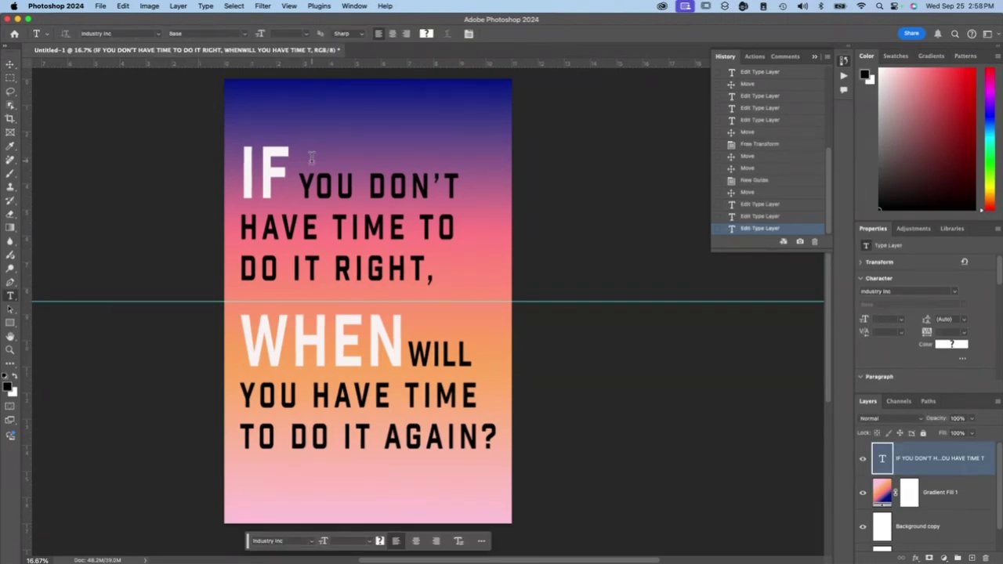
- Apply a Twist warp to the quote: Bend +42, Horizontal -25, Vertical -13
right_click(919, 461)
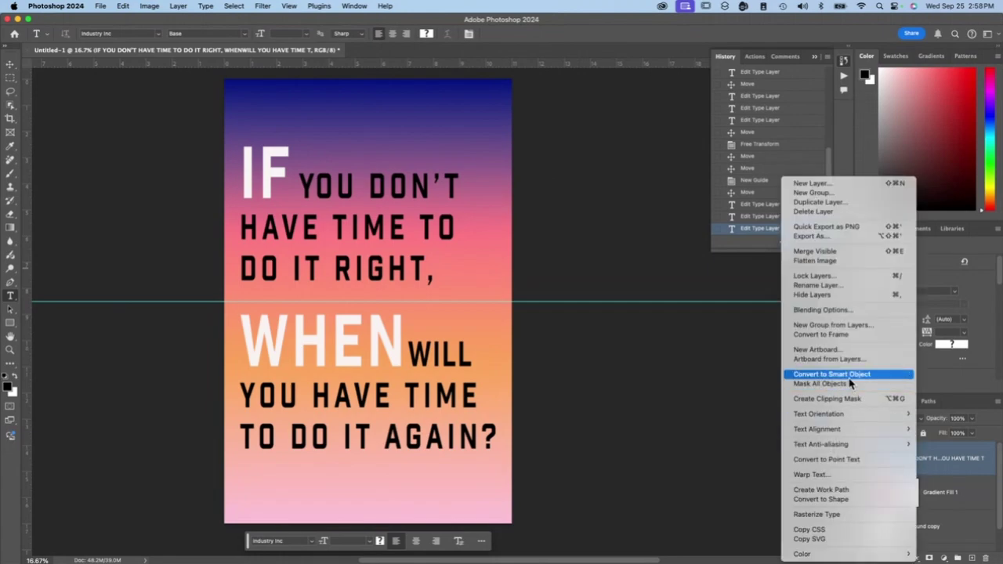
left_click(811, 475)
left_click(468, 238)
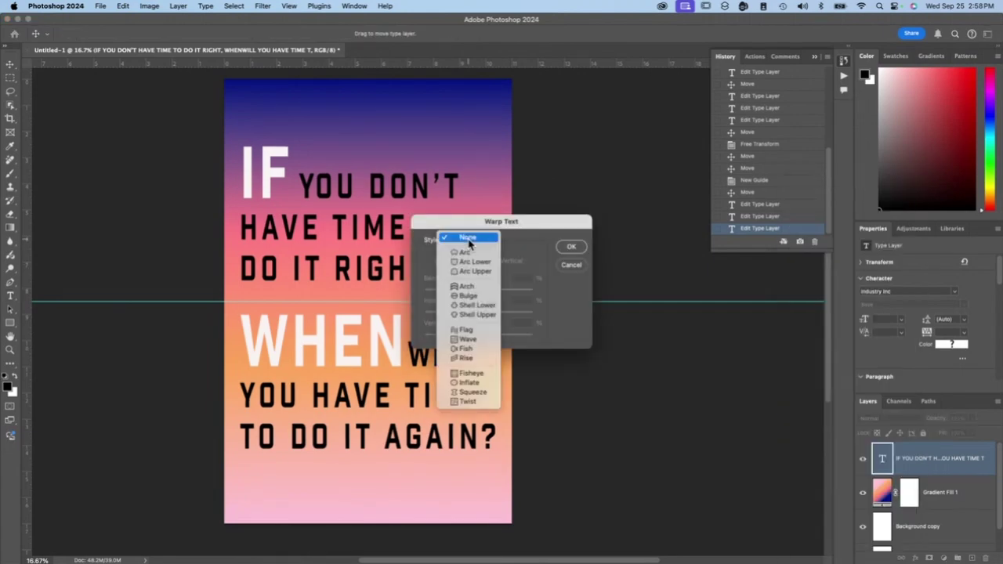
left_click(463, 330)
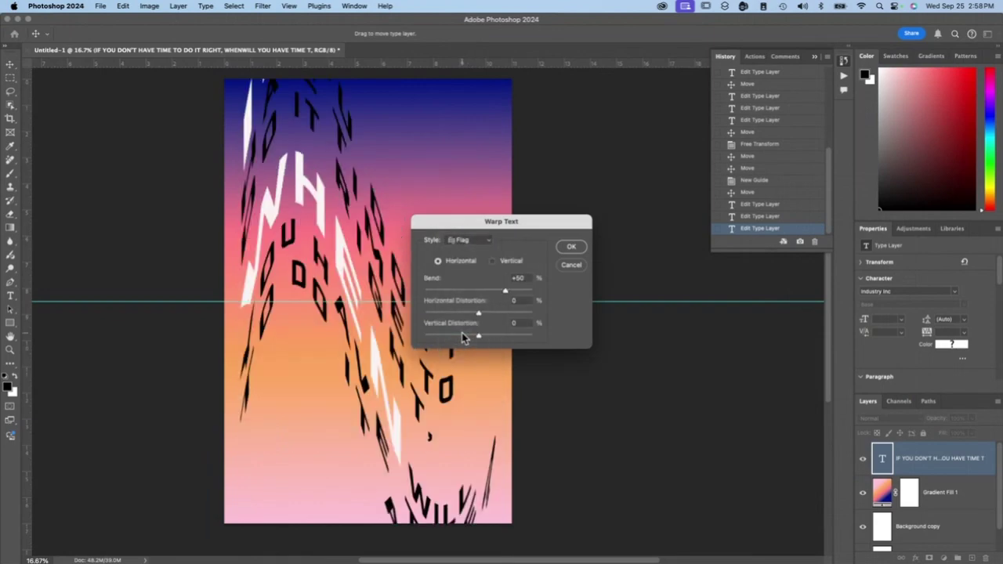
left_click_drag(507, 291, 483, 293)
left_click(469, 240)
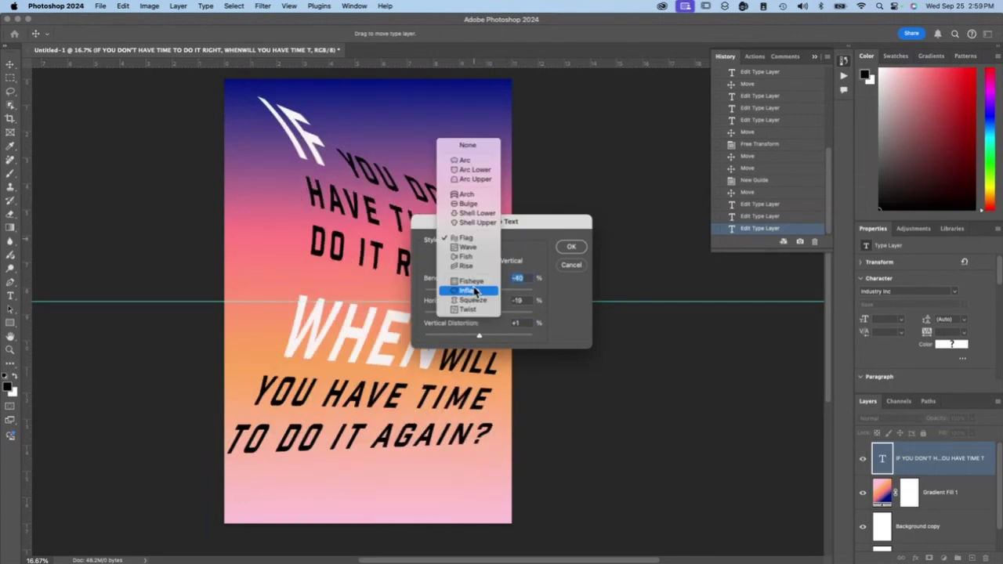
left_click(468, 310)
left_click_drag(470, 291, 464, 313)
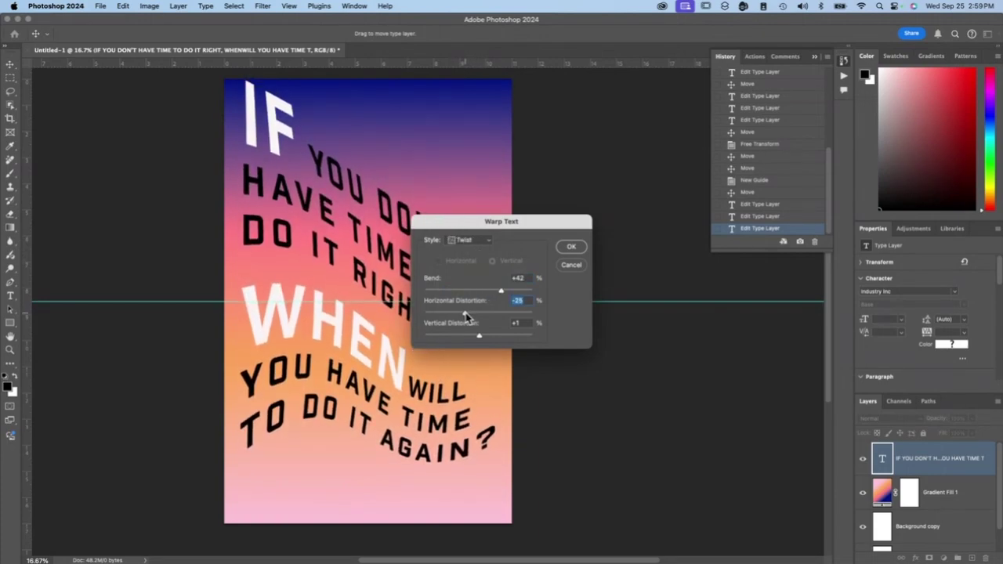
scroll(385, 300, "up", 1)
key("Tab")
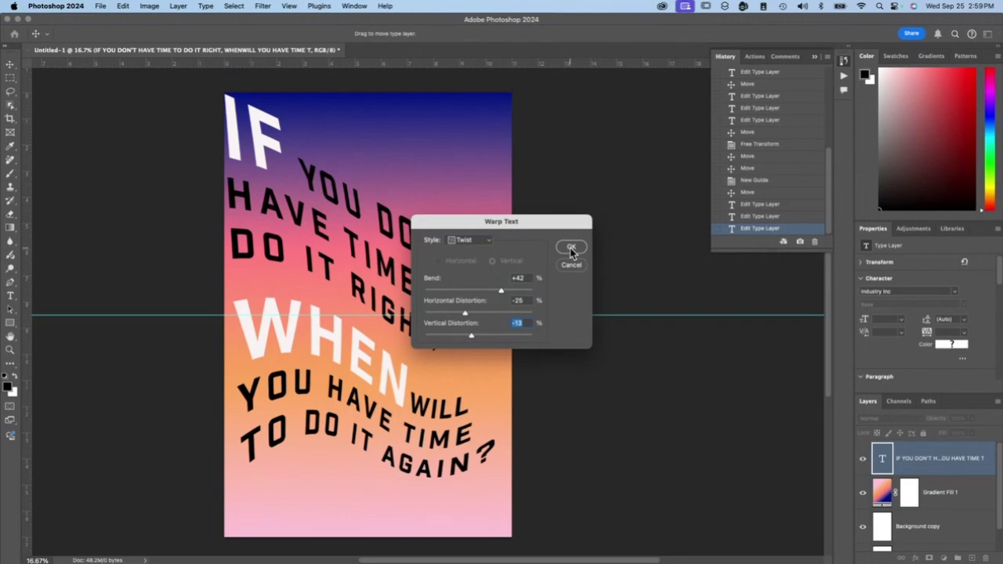
left_click(572, 246)
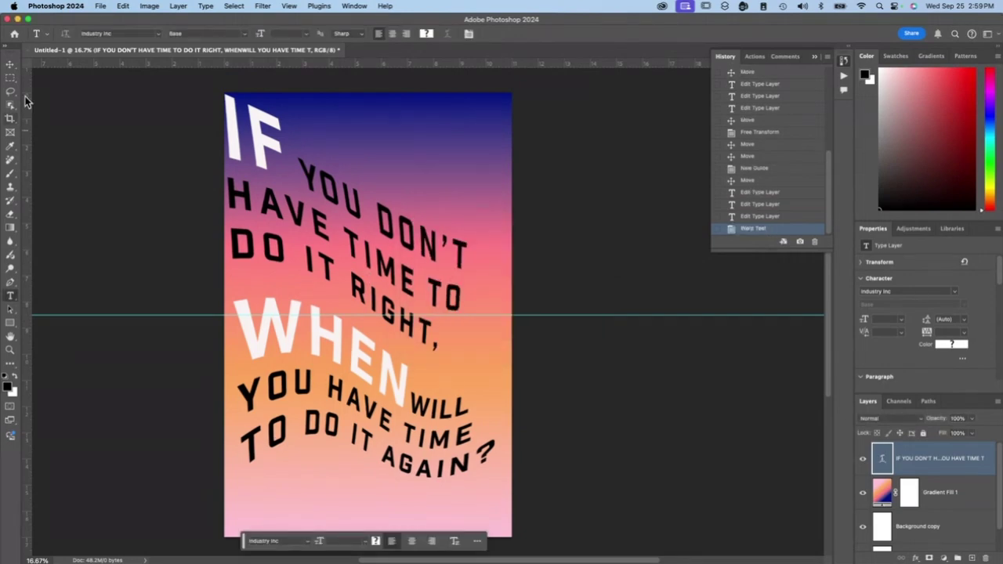
- Nudge the warped quote right and down, duplicate its layer, and hide the original
left_click(10, 63)
left_click_drag(340, 258, 349, 269)
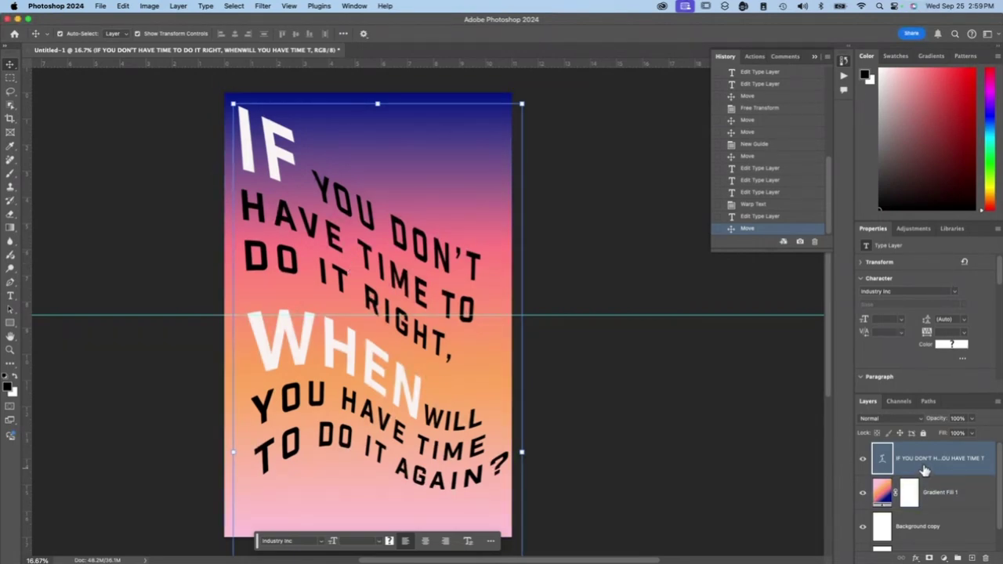
left_click_drag(921, 462, 972, 558)
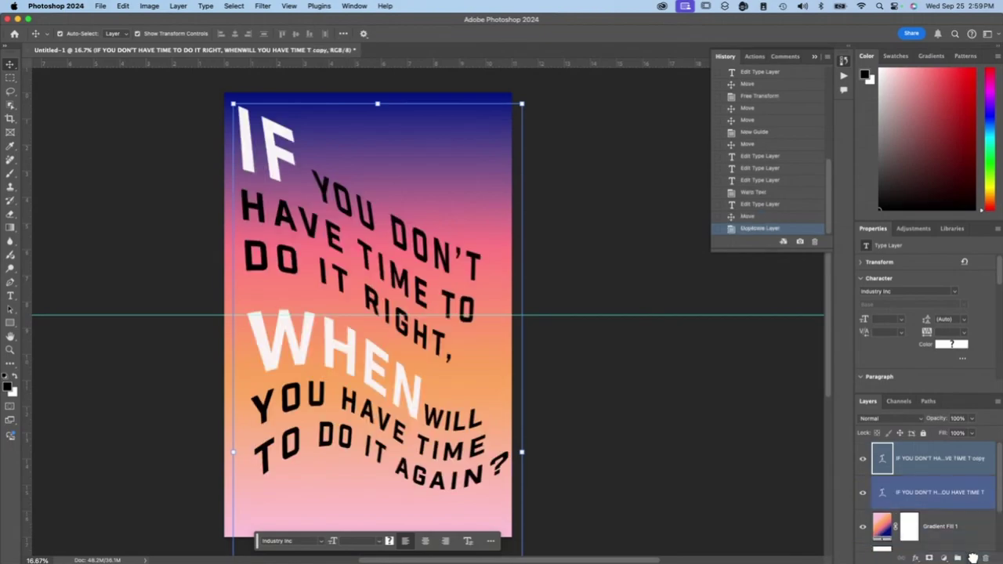
left_click(863, 493)
left_click(944, 459)
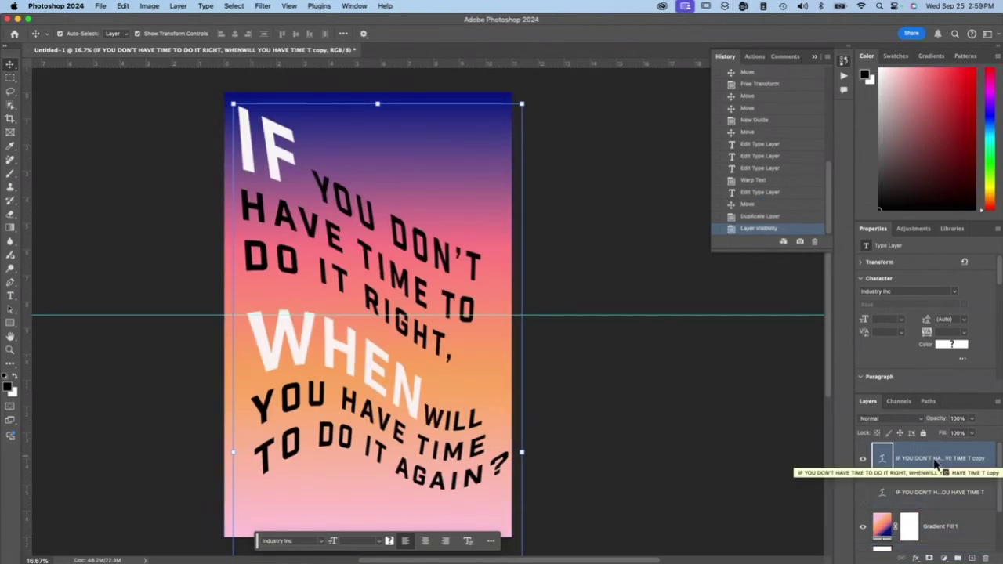
- Rasterize the duplicated quote layer into pixels
right_click(935, 465)
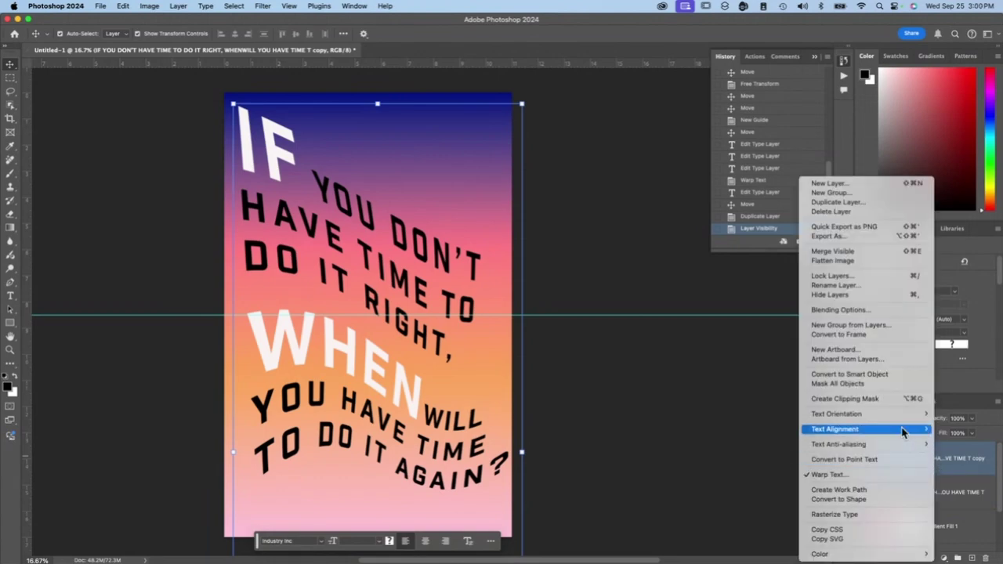
mouse_move(895, 414)
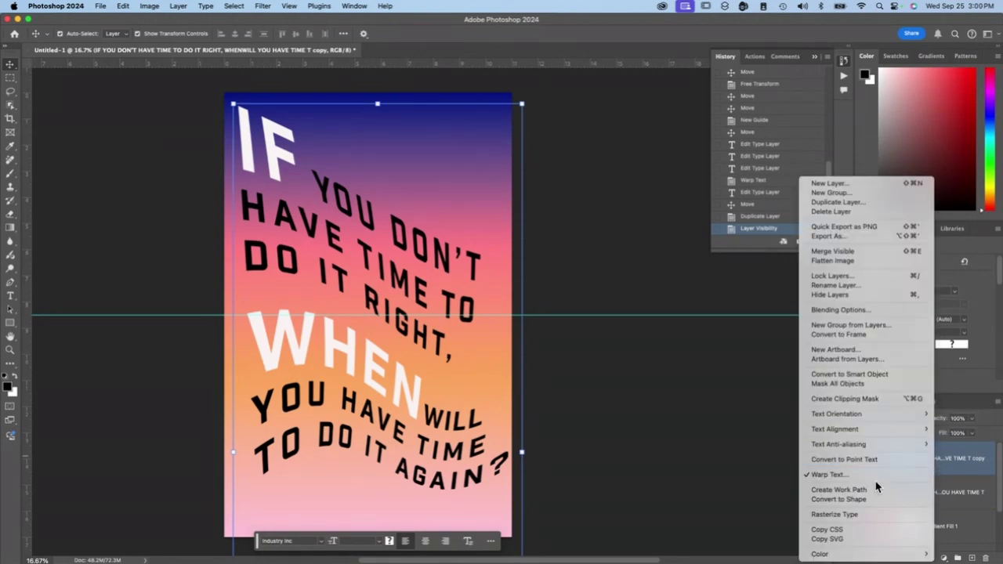
left_click(862, 514)
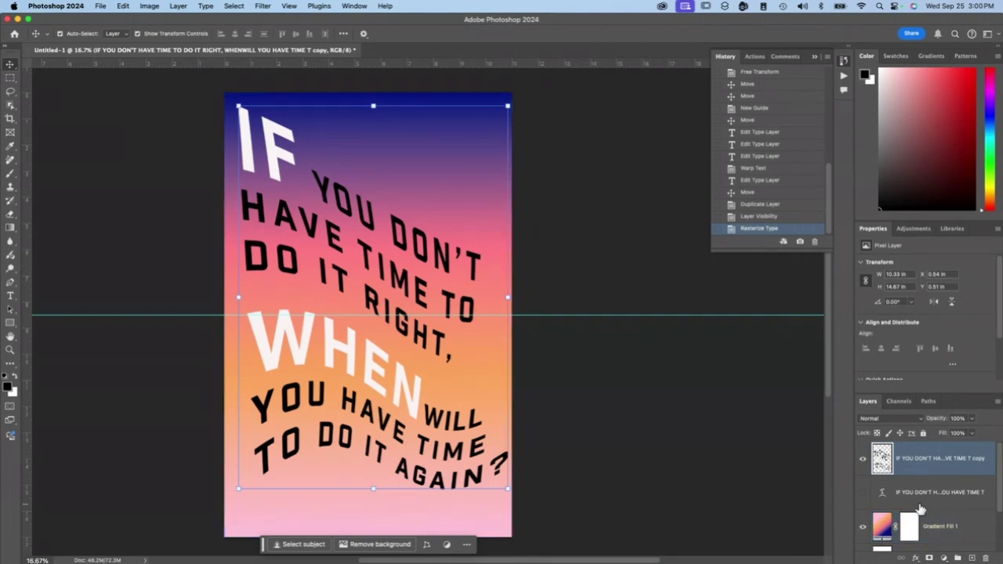
left_click(917, 558)
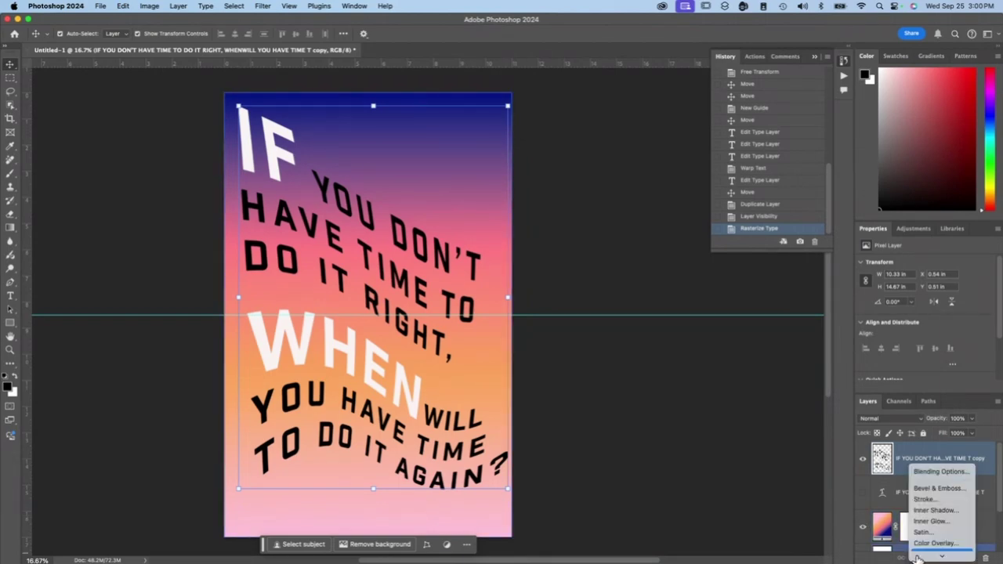
- Try a deeper Bevel & Emboss on the text, then switch it off
left_click(917, 478)
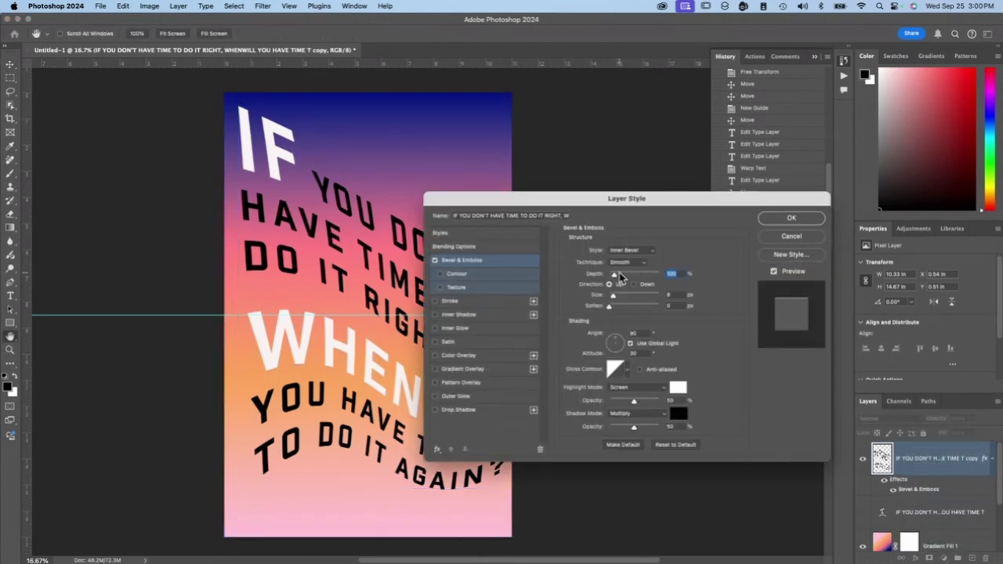
left_click_drag(617, 275, 622, 300)
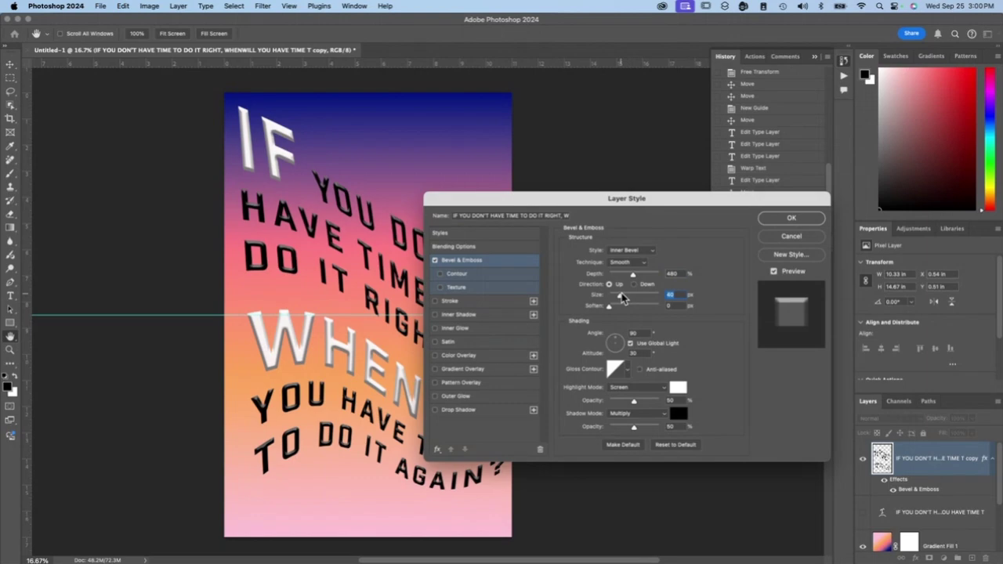
left_click(436, 261)
- Add a red (e91515) stroke to the quote and thin it to size 2
left_click(435, 302)
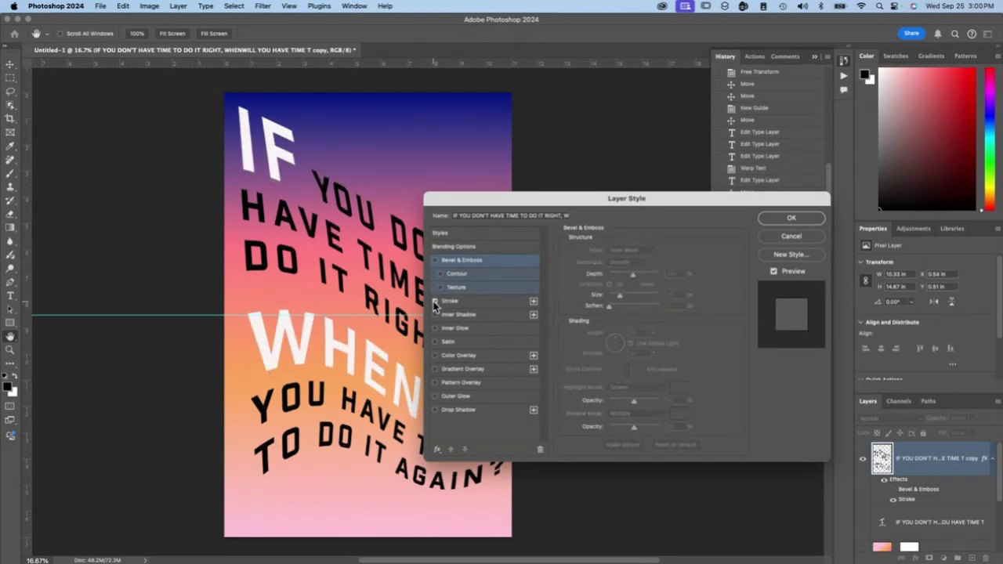
left_click(440, 303)
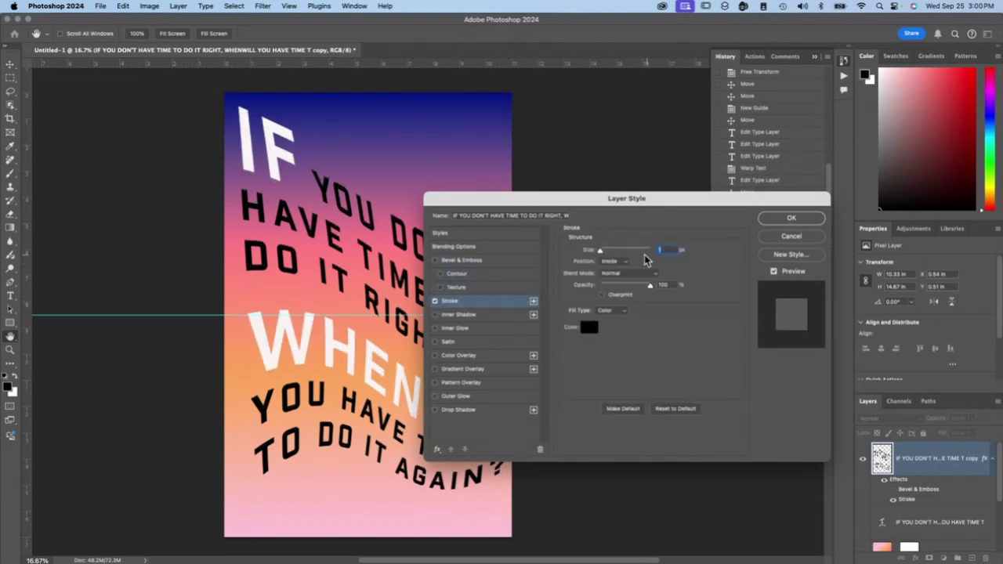
left_click_drag(608, 251, 609, 253)
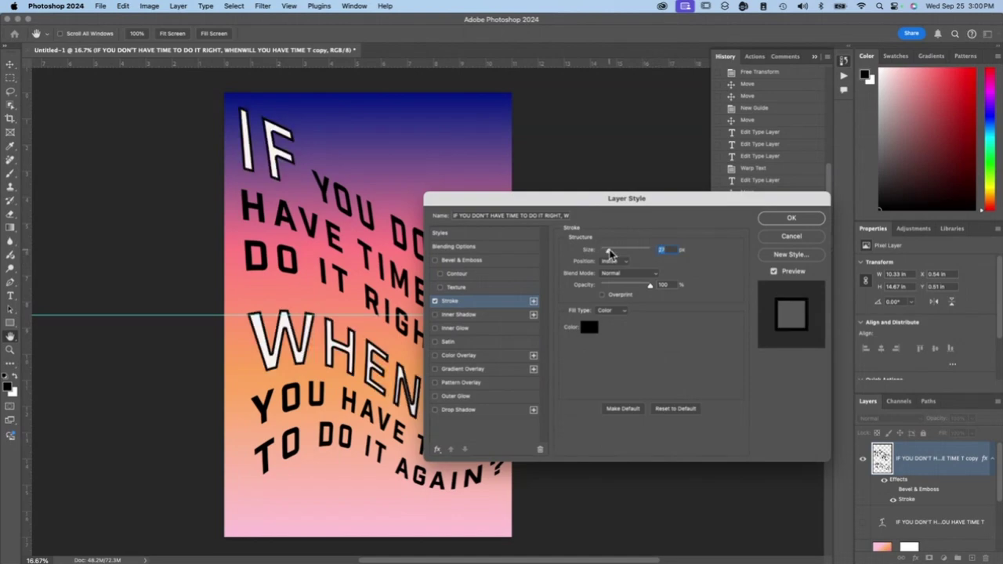
left_click(588, 327)
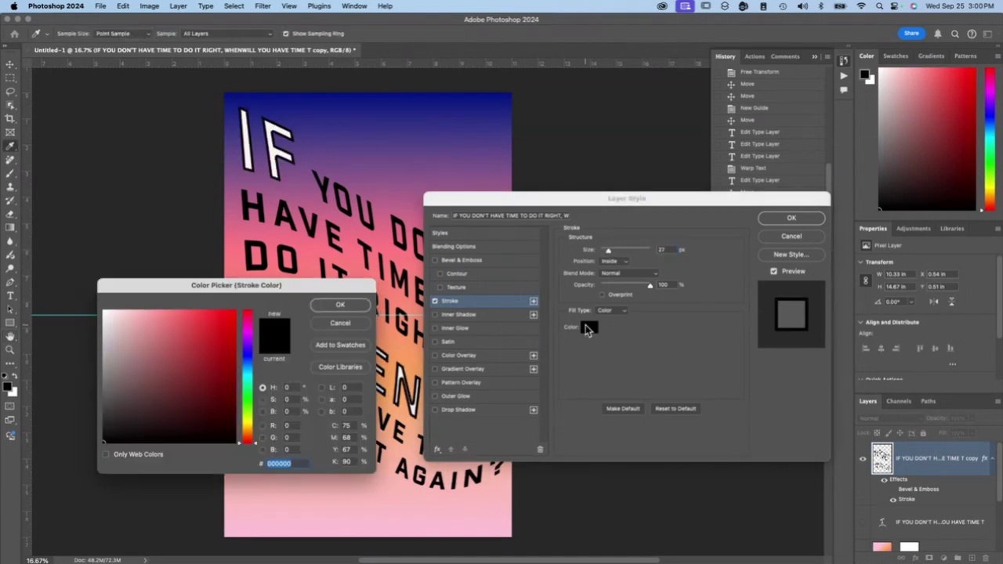
left_click(223, 321)
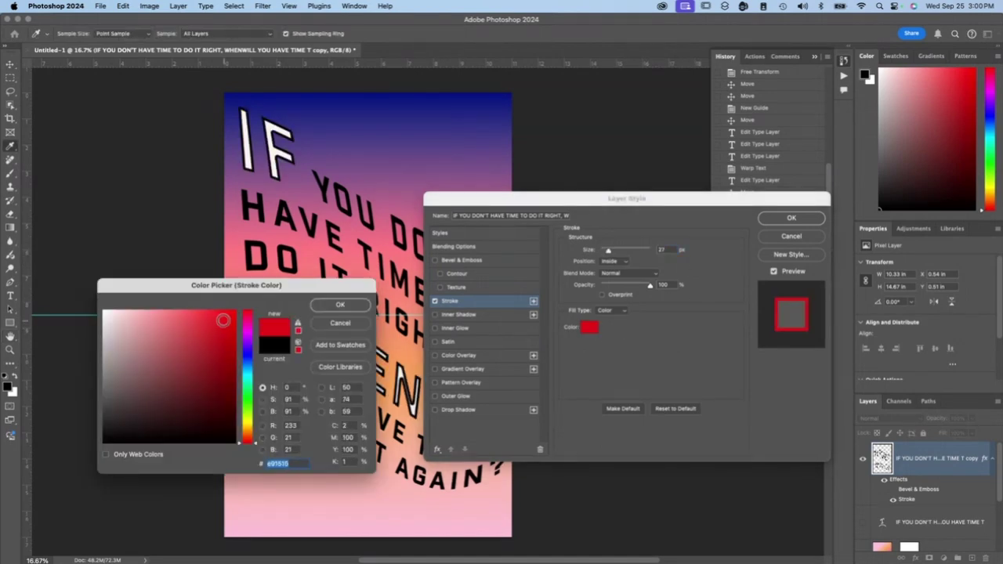
left_click(341, 309)
left_click(658, 250)
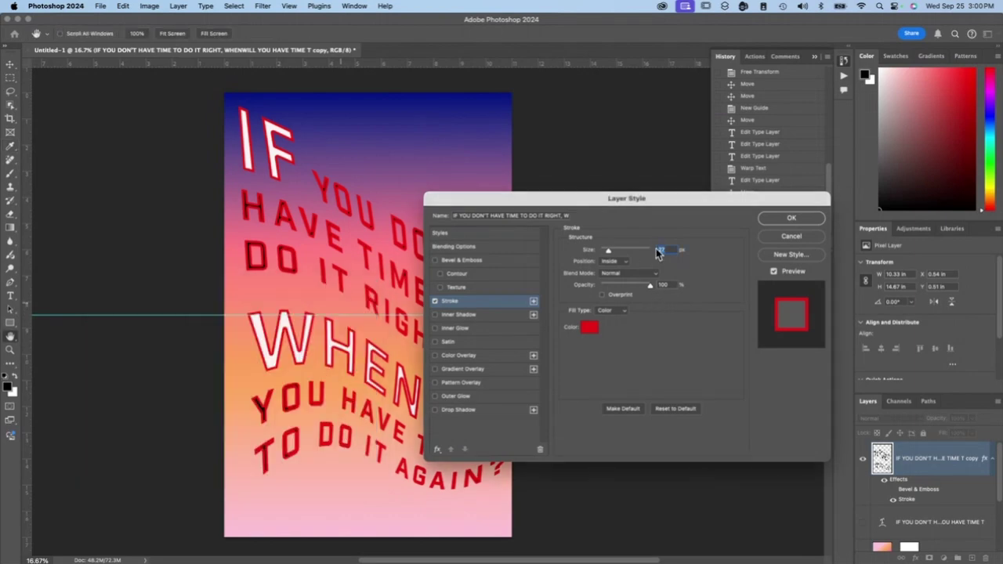
type("2")
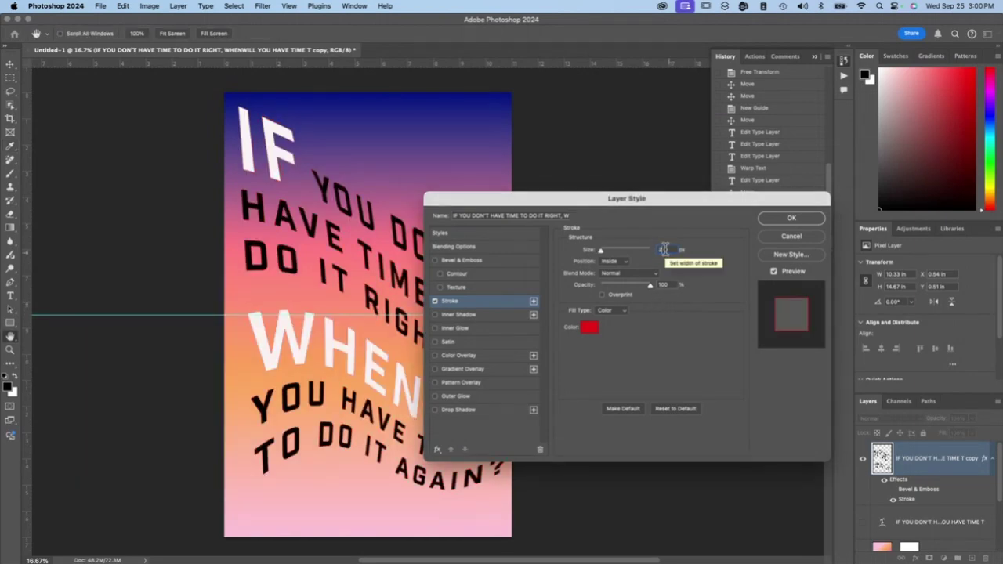
scroll(663, 249, "up", 3)
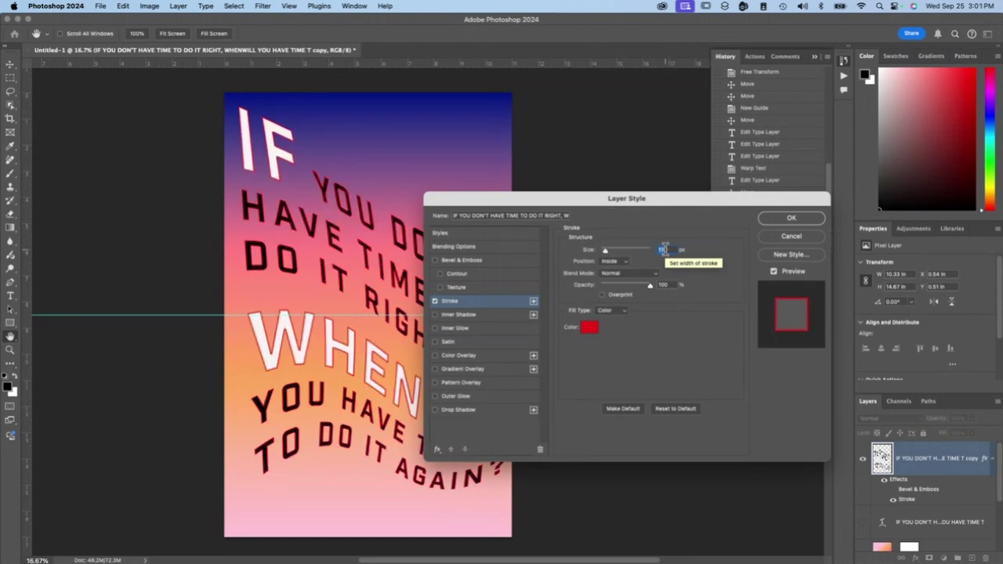
- Keep the stroke a plain Color fill and briefly try inner shadow and satin effects
left_click(605, 311)
left_click(607, 311)
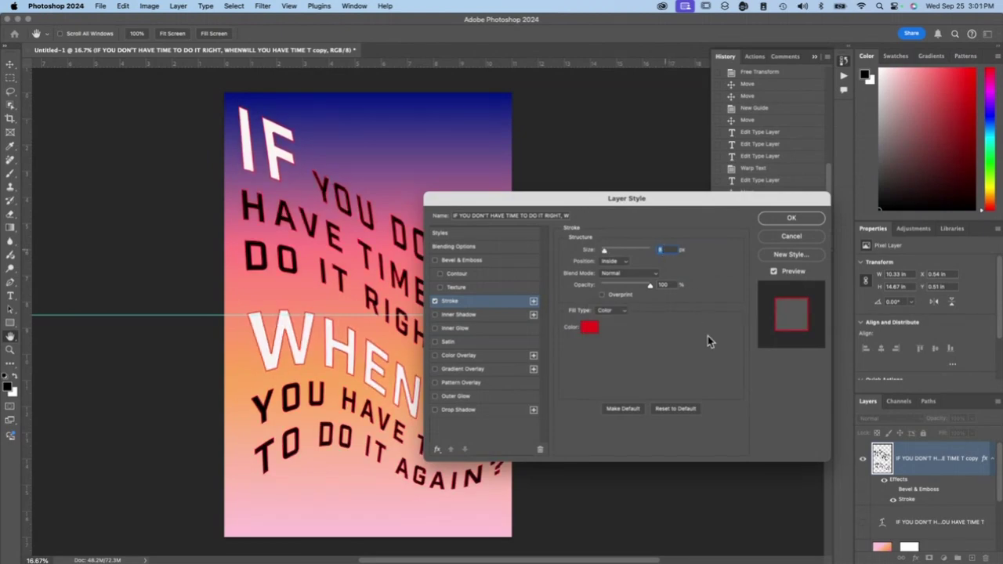
left_click(490, 316)
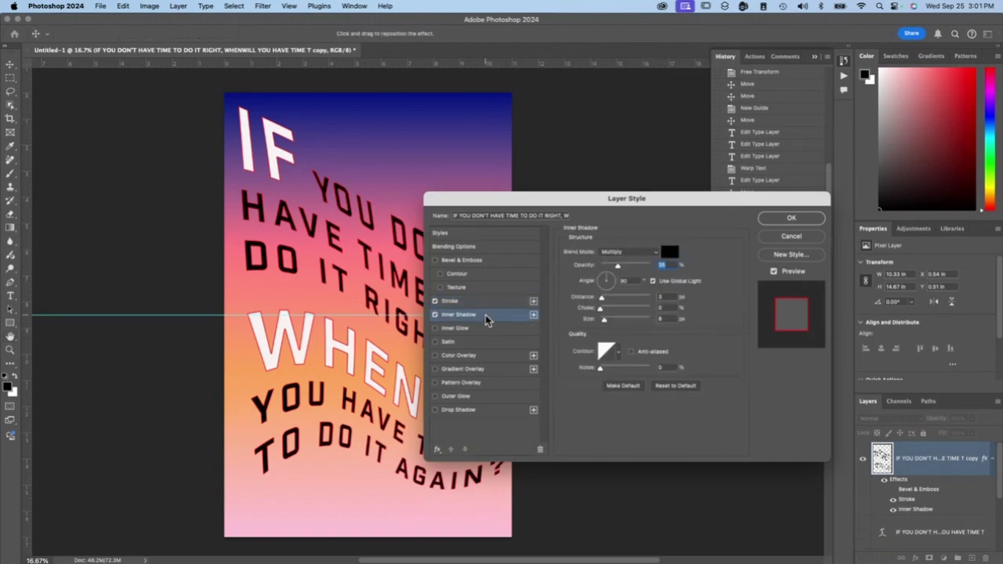
left_click(445, 343)
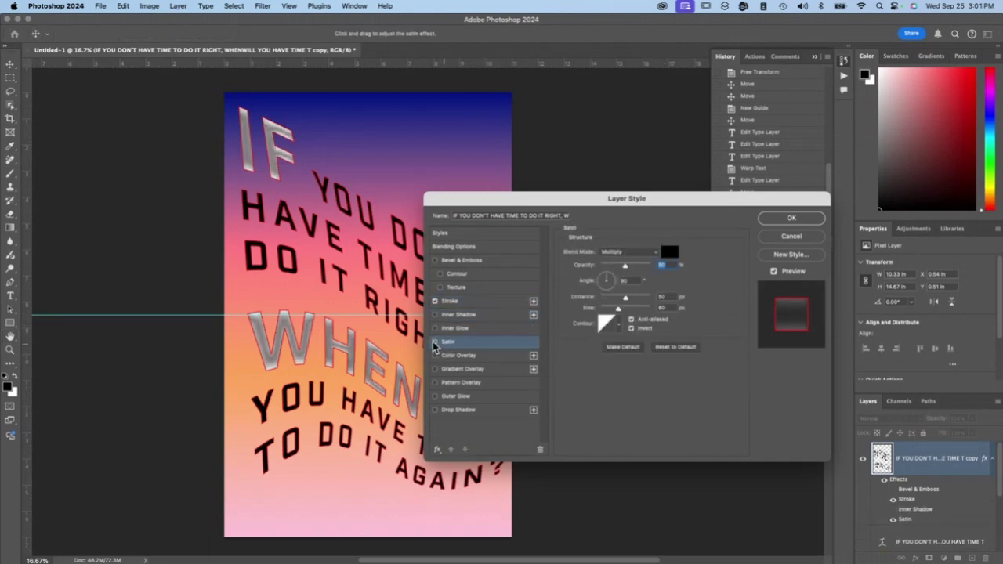
left_click(435, 343)
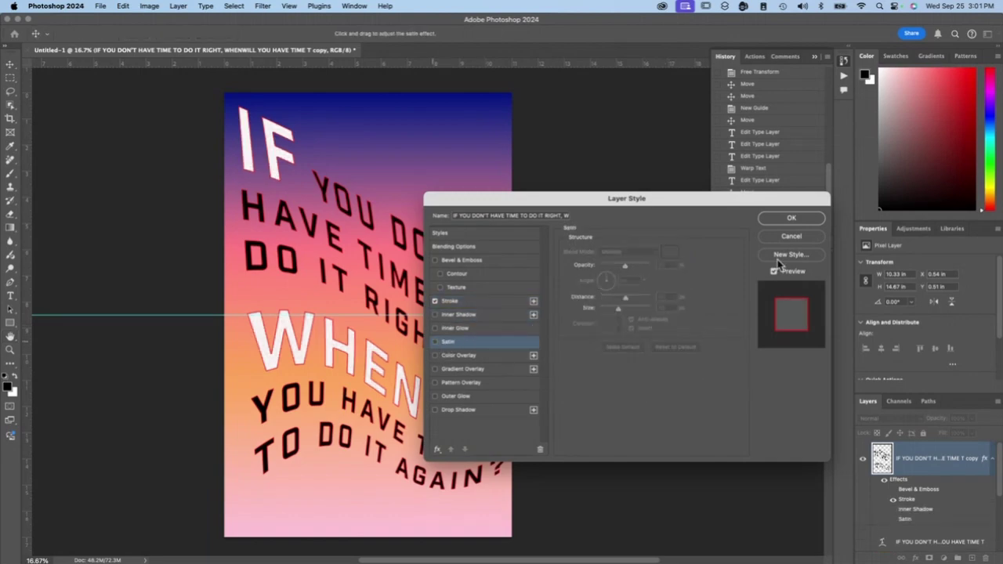
- Try a Lighten colour overlay at 54%, remove it, and enable Drop Shadow
left_click(436, 356)
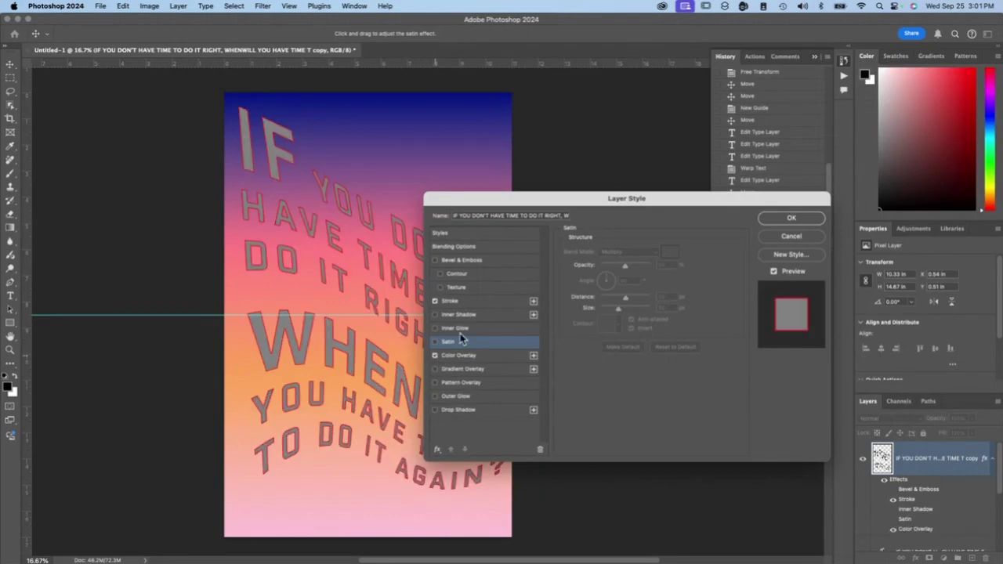
left_click(470, 355)
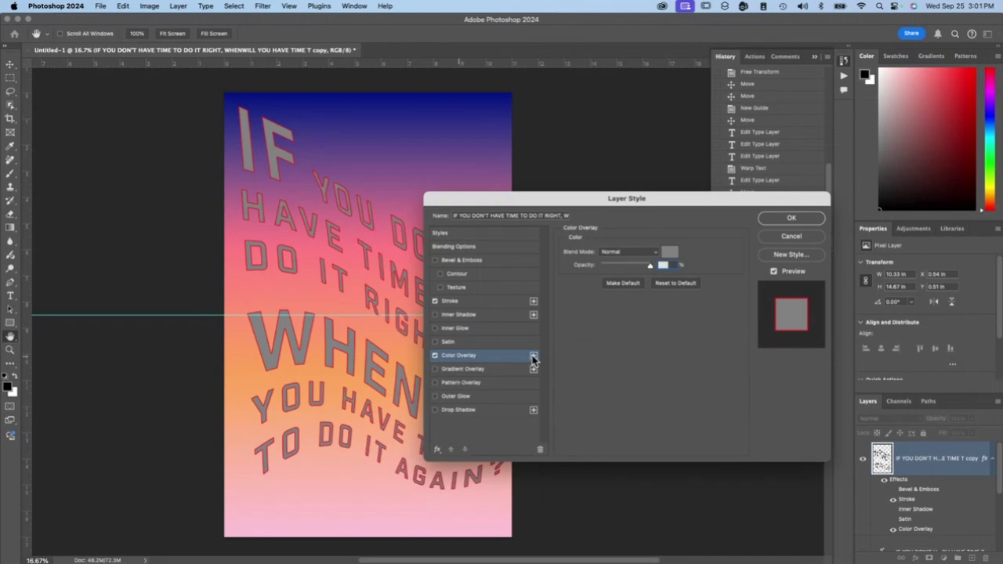
left_click(533, 356)
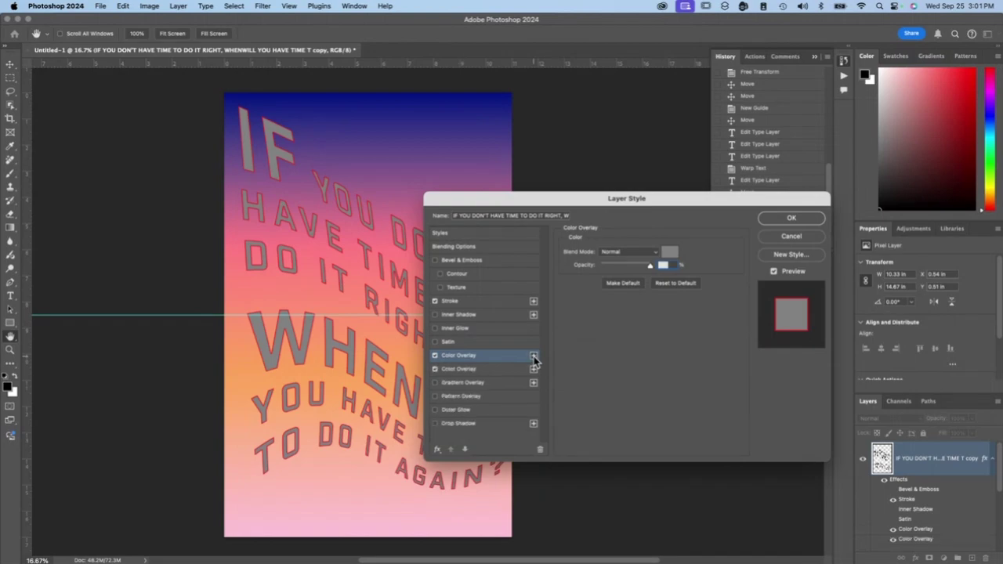
left_click(435, 369)
left_click(655, 252)
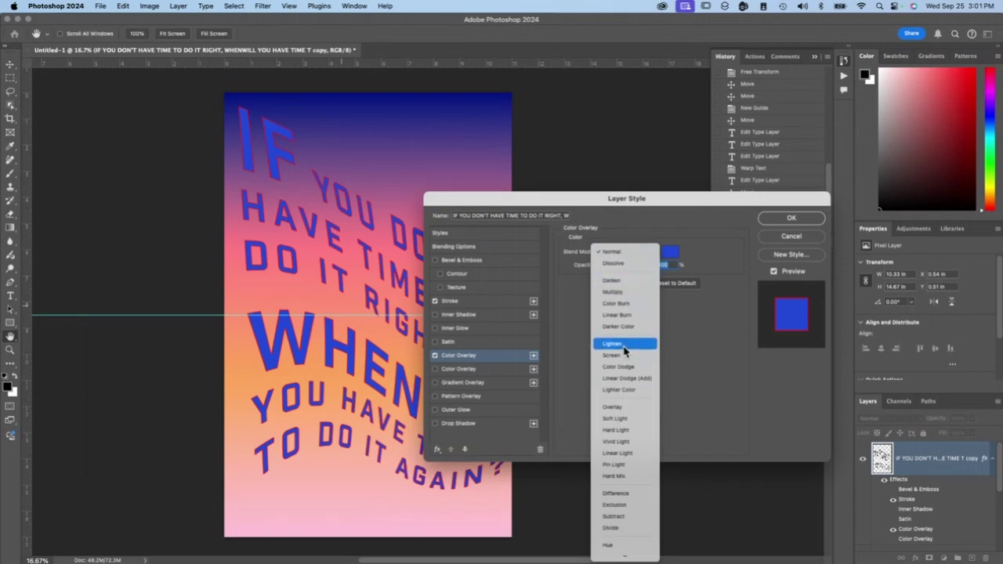
left_click(625, 345)
left_click(628, 264)
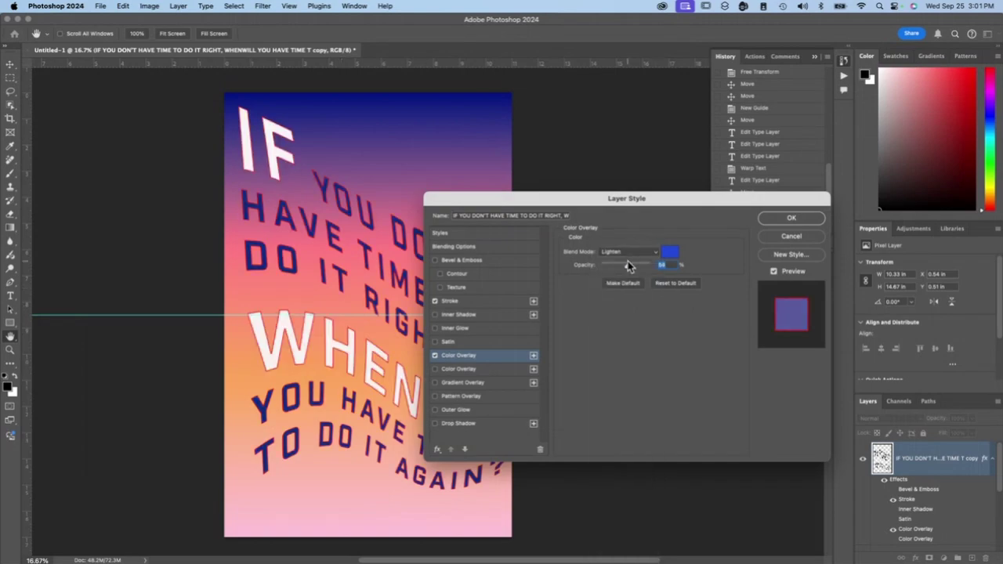
key("alt+shift+n")
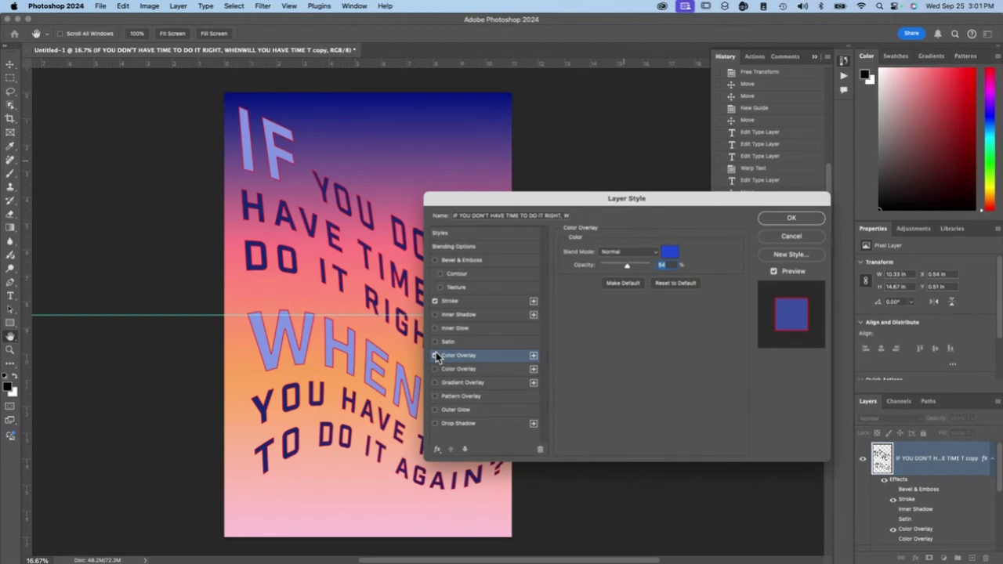
left_click(435, 356)
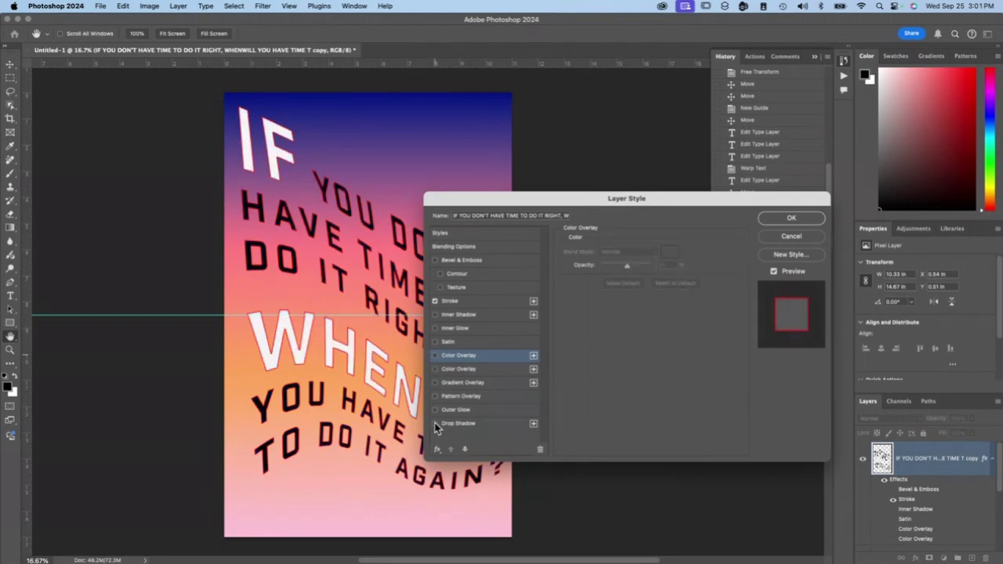
left_click(436, 424)
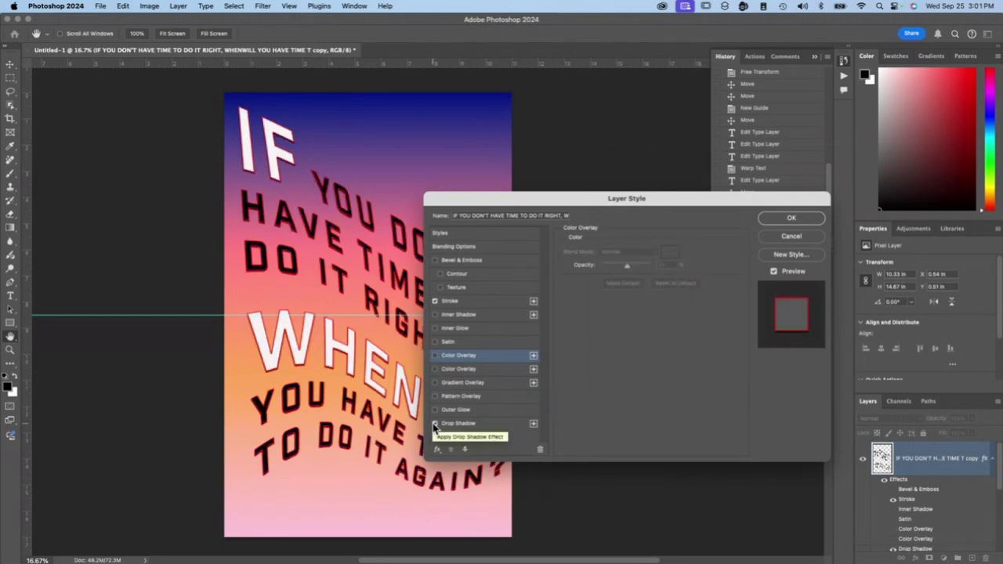
left_click(469, 425)
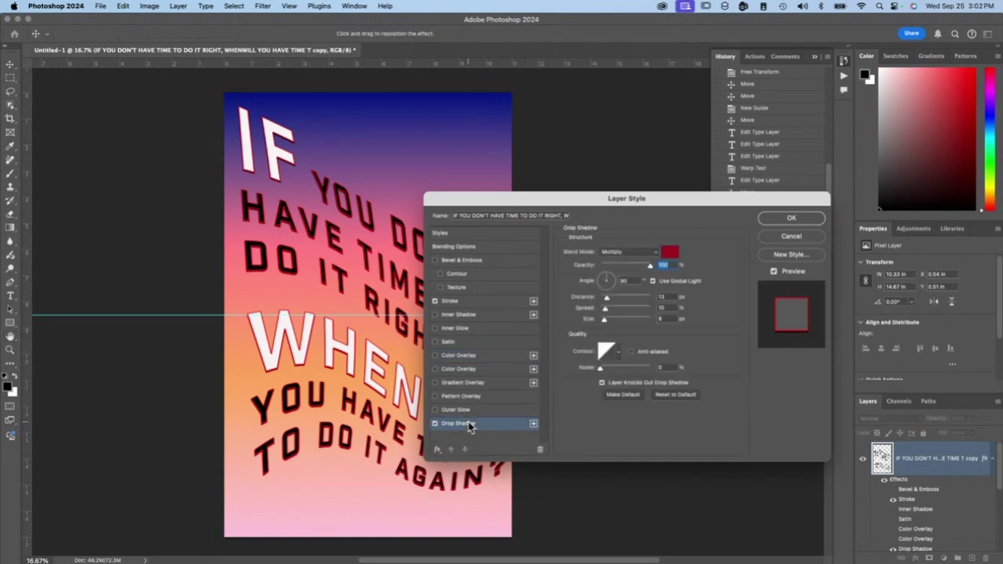
- Make the drop shadow a near-white glow and widen its distance and size
left_click(670, 253)
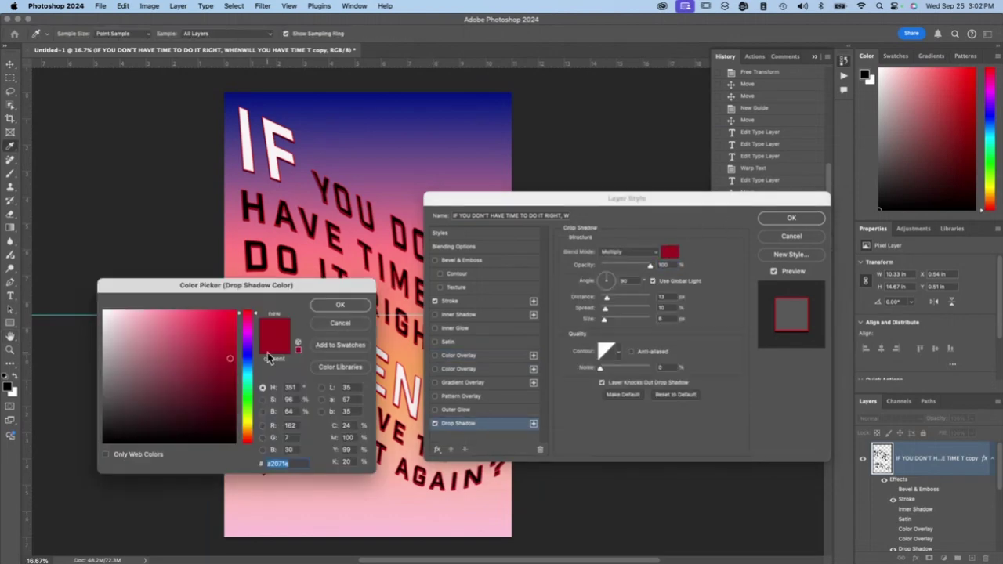
left_click(105, 314)
left_click(340, 304)
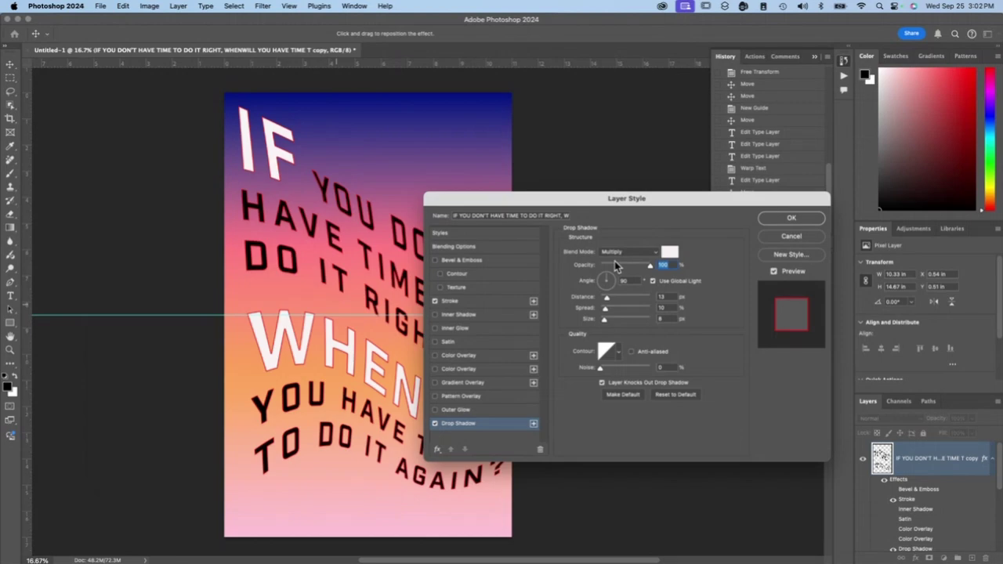
left_click_drag(606, 298, 619, 304)
left_click(616, 310)
left_click_drag(617, 320, 700, 324)
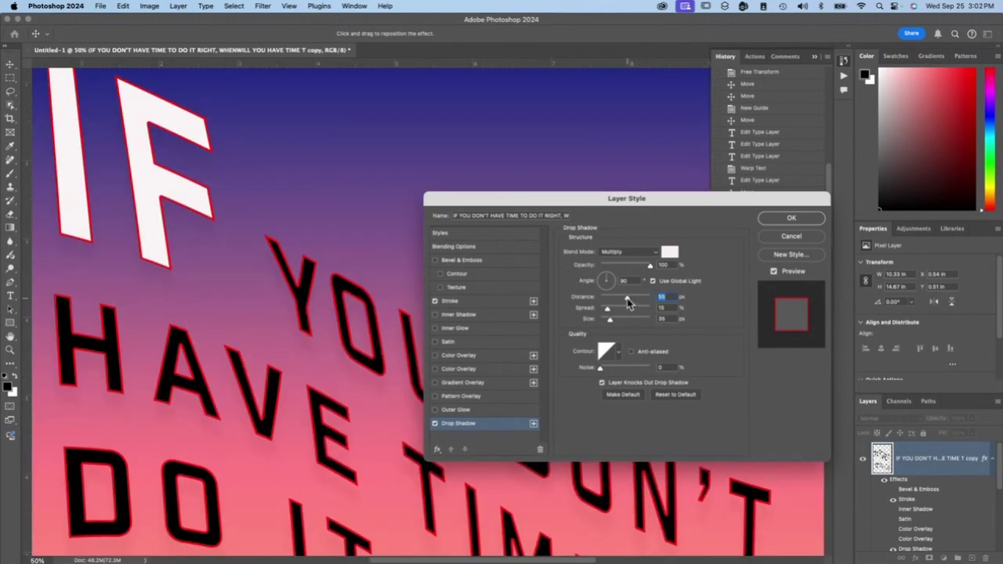
left_click_drag(633, 304, 615, 303)
left_click(635, 252)
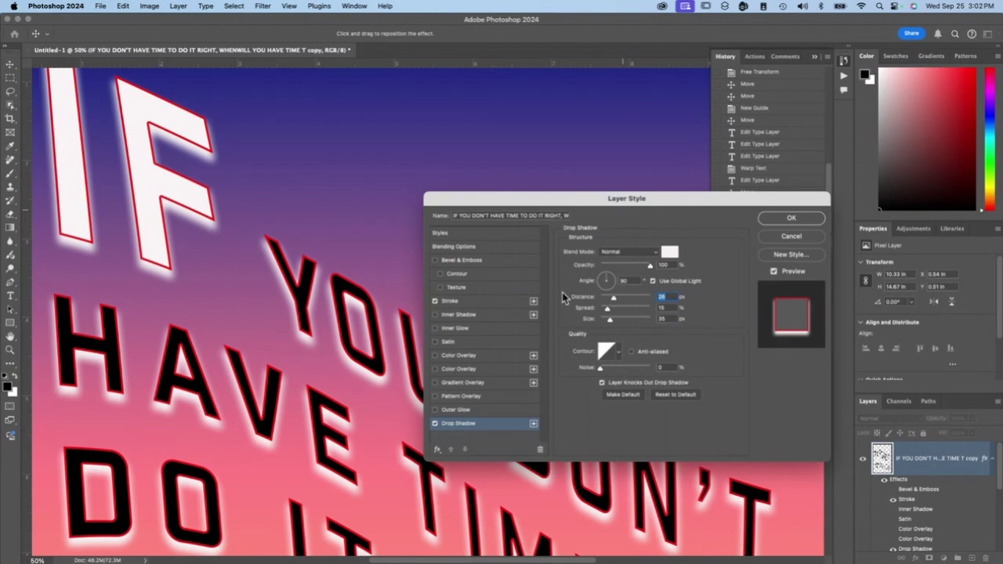
- Tune the shadow's distance, spread and size to about 29, 41 and 10 px
key("super+minus")
key("super+minus")
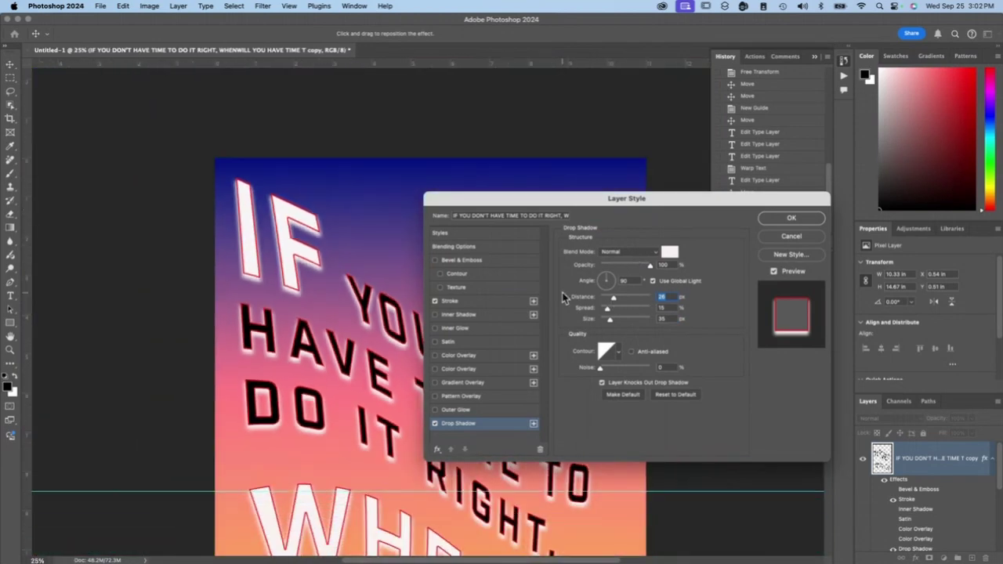
scroll(563, 292, "down", 5)
scroll(563, 292, "right", 5)
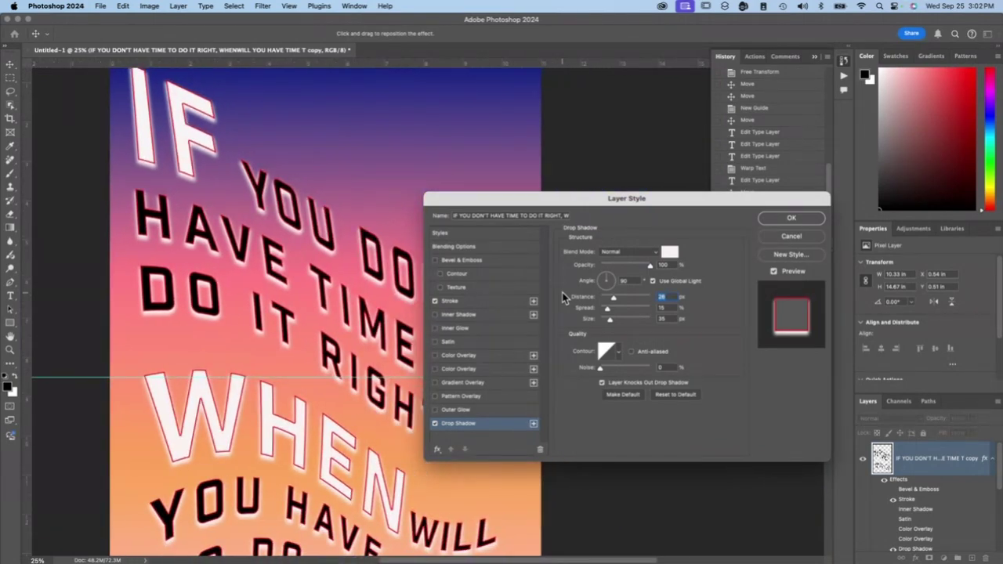
type("15")
key("Tab")
type("21")
key("Tab")
type("16")
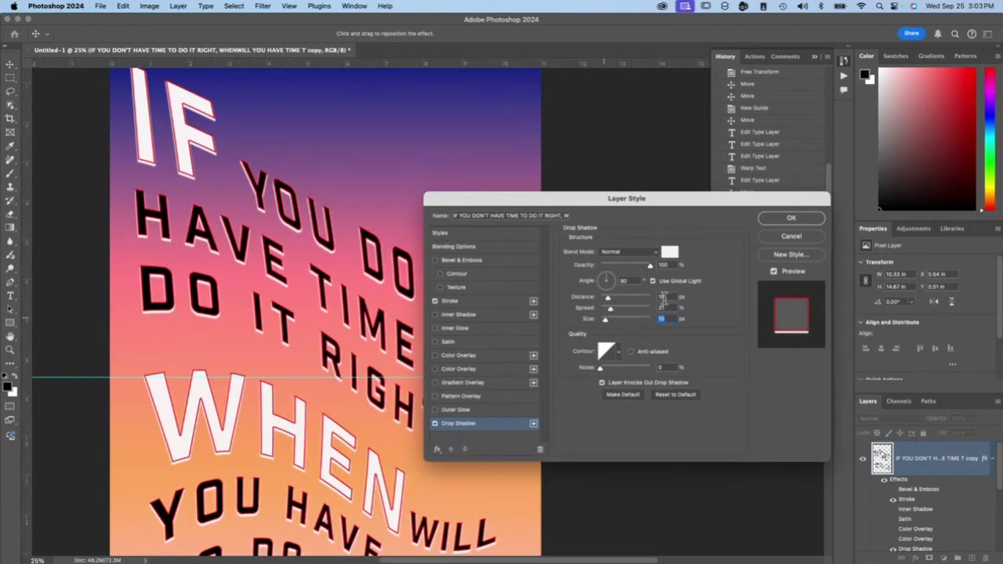
double_click(662, 307)
key("shift+Up")
key("shift+Tab")
key("shift+Up")
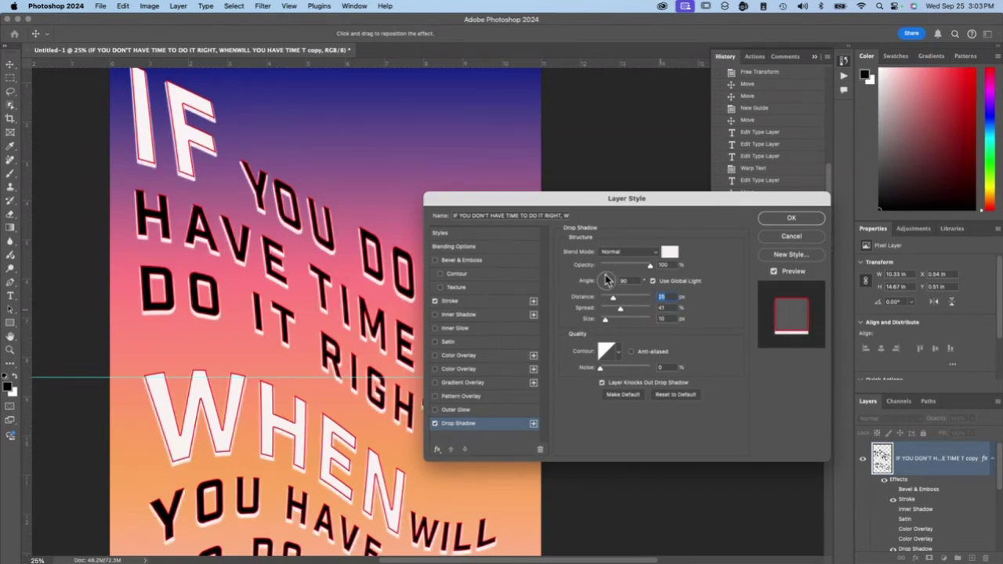
- Turn the shadow angle to 125° and apply the layer style
left_click_drag(608, 276, 604, 274)
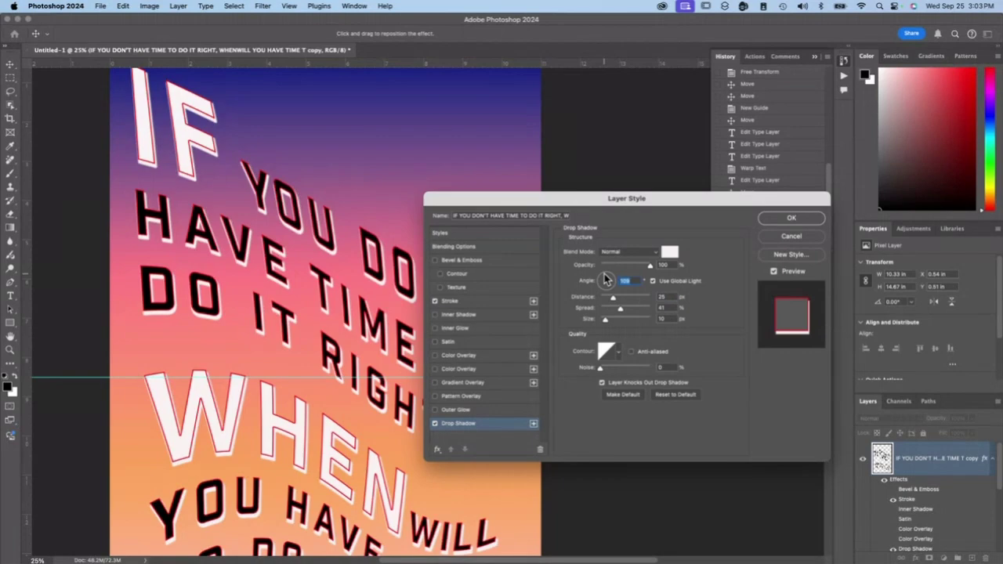
left_click(792, 219)
key("super+minus")
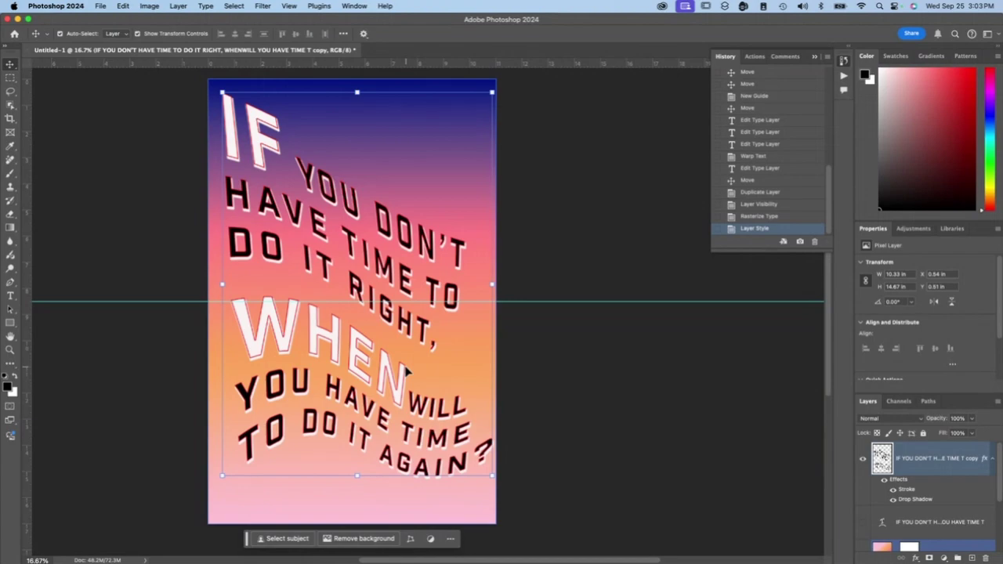
- Move the quote lower on the poster and show the alignment grid
left_click_drag(355, 173, 346, 249)
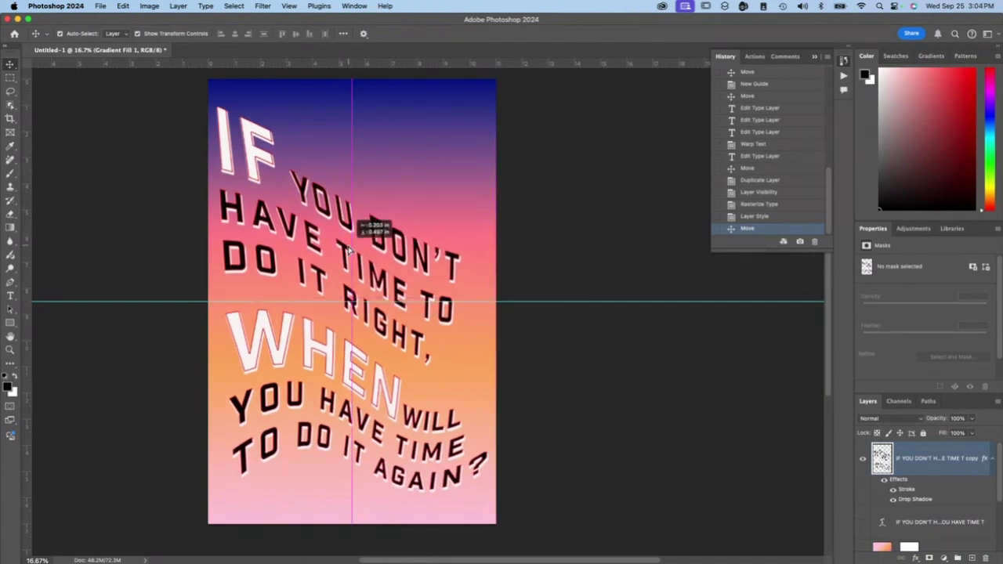
left_click_drag(349, 249, 348, 248)
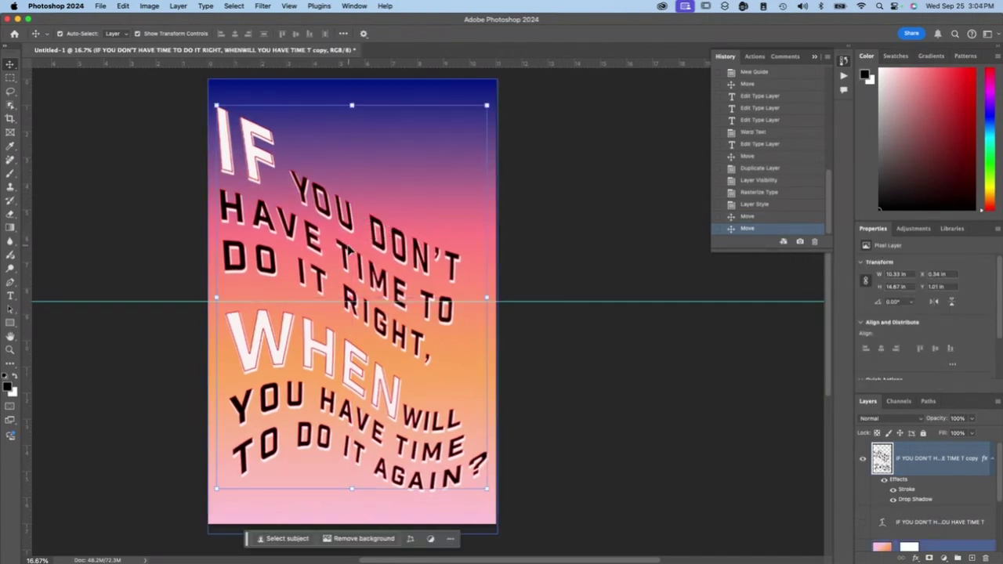
key("super+apostrophe")
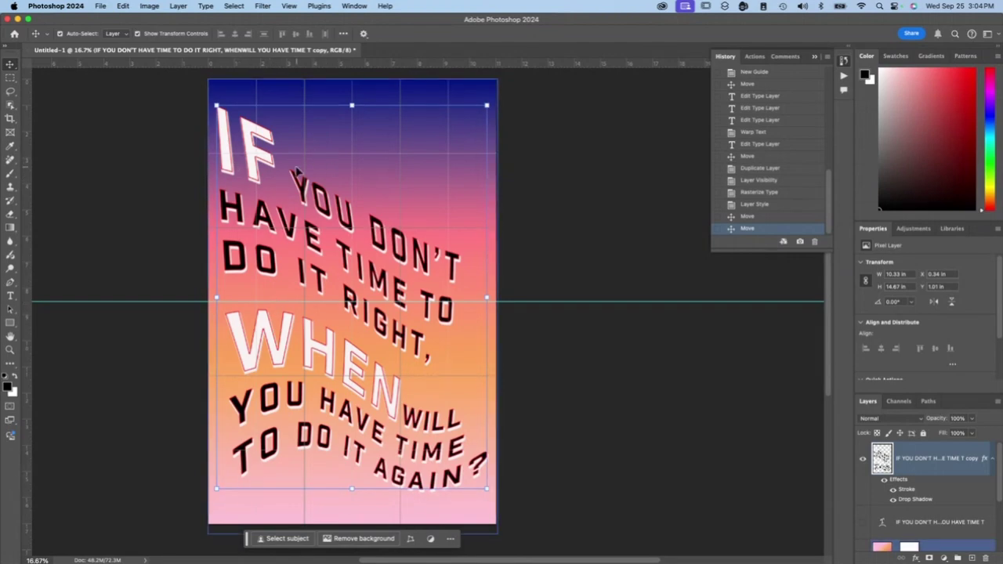
- Shift the gradient background slightly, then hide the grid and the guide
left_click(371, 270)
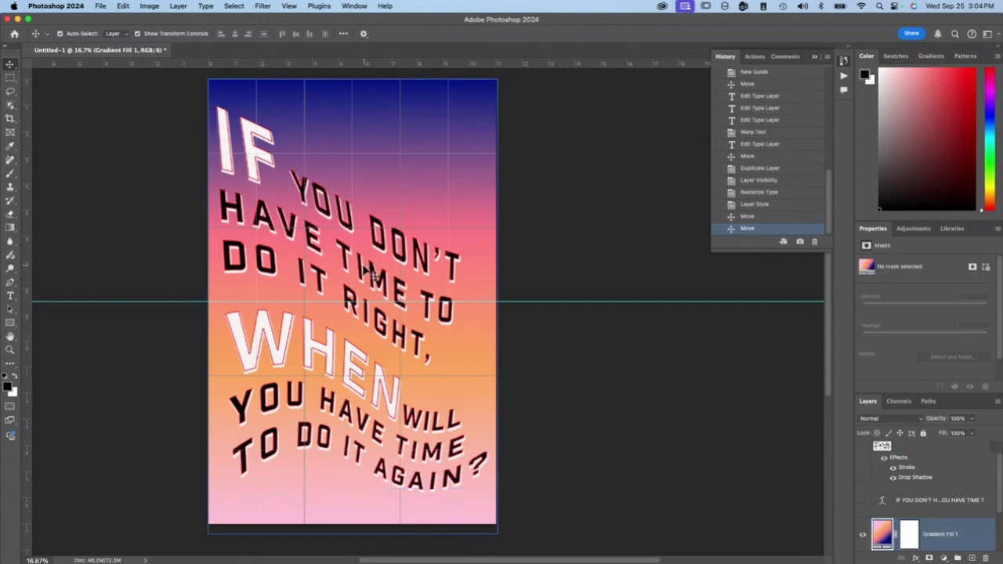
left_click_drag(371, 270, 375, 272)
left_click(376, 273, "shift")
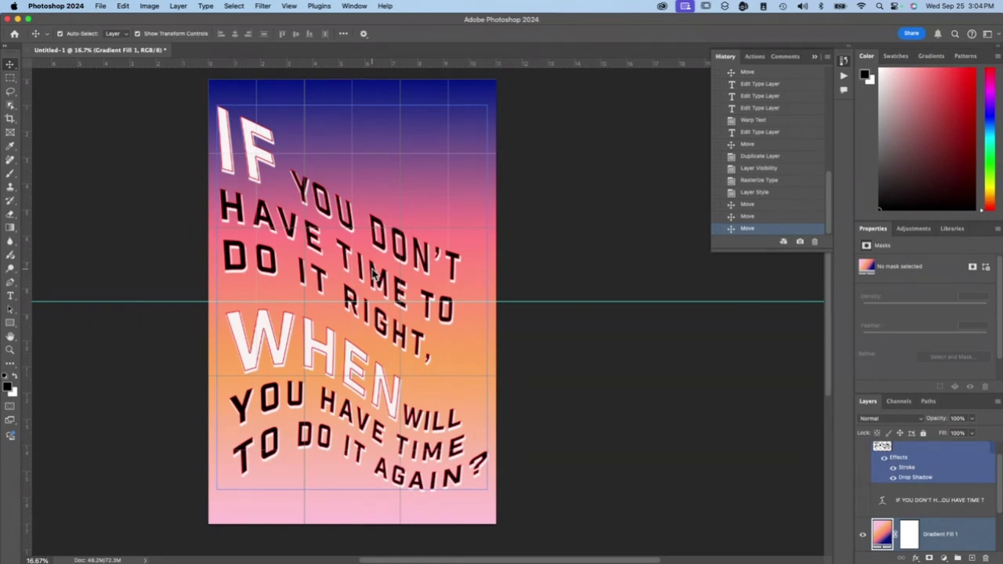
left_click(717, 357)
key("super+apostrophe")
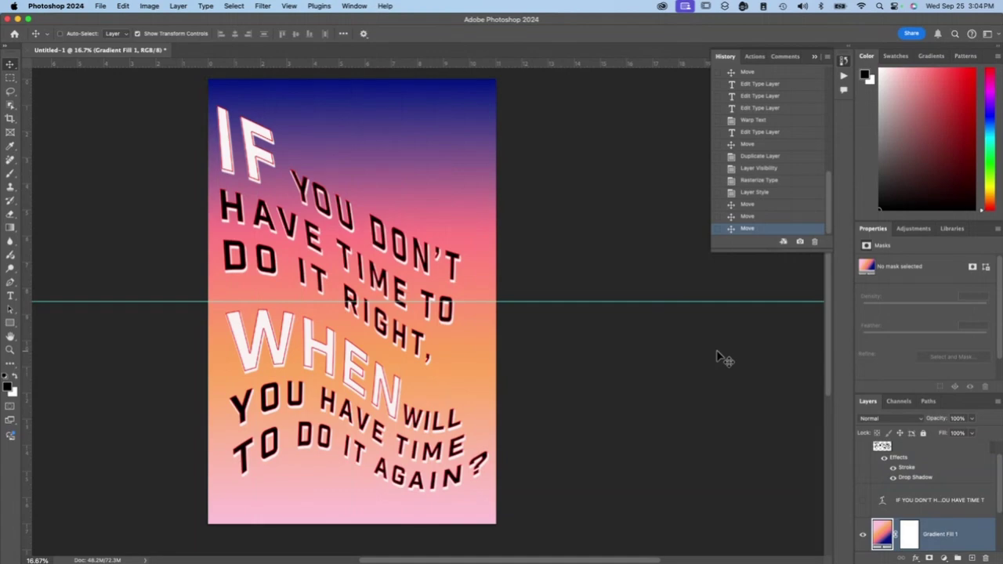
key("super+semicolon")
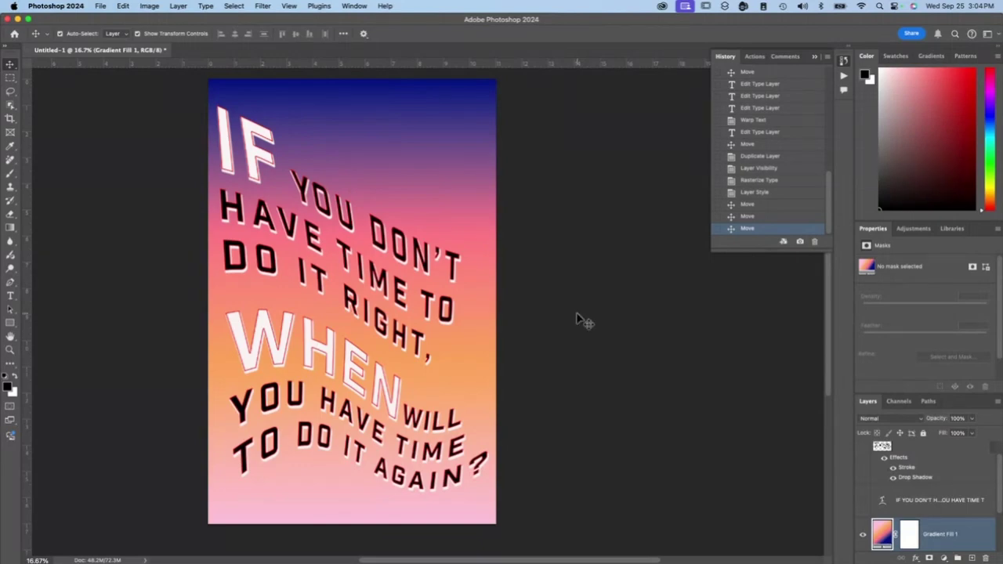
left_click(148, 6)
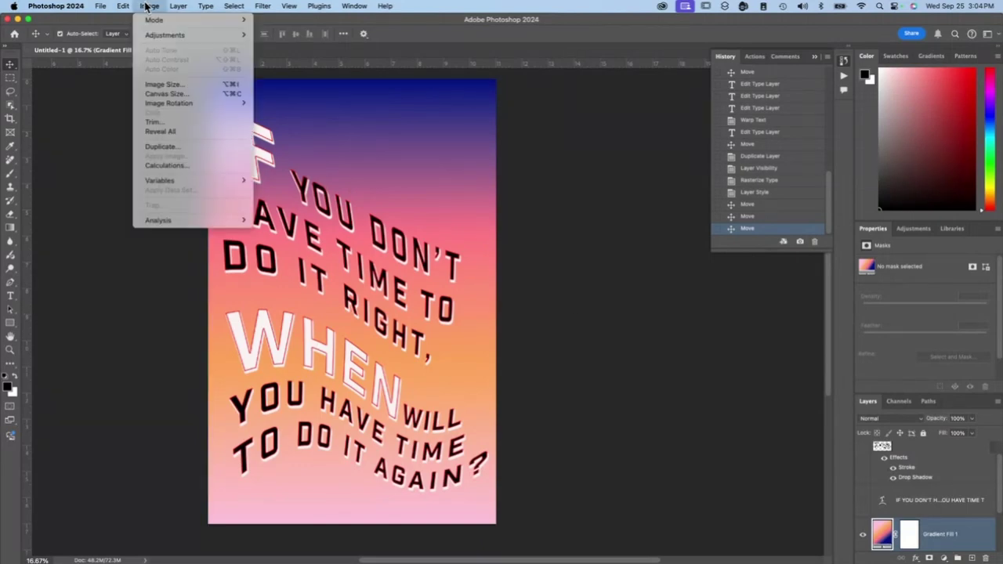
left_click(180, 85)
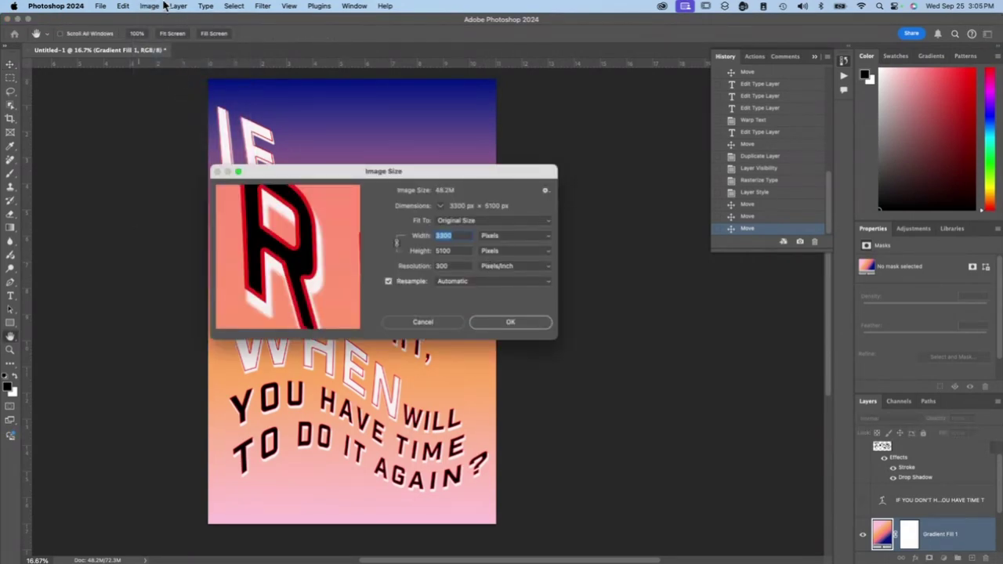
left_click(505, 236)
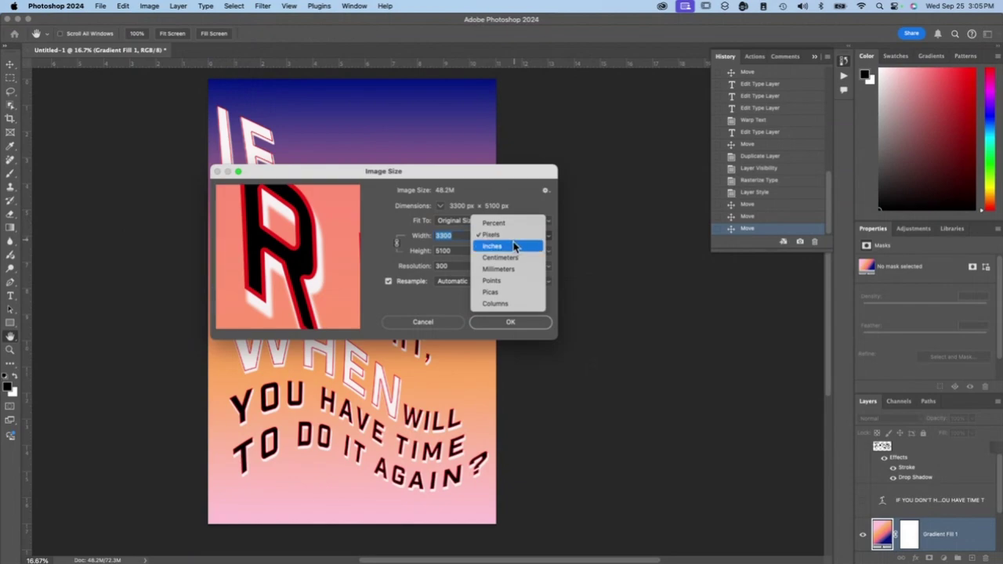
left_click(515, 247)
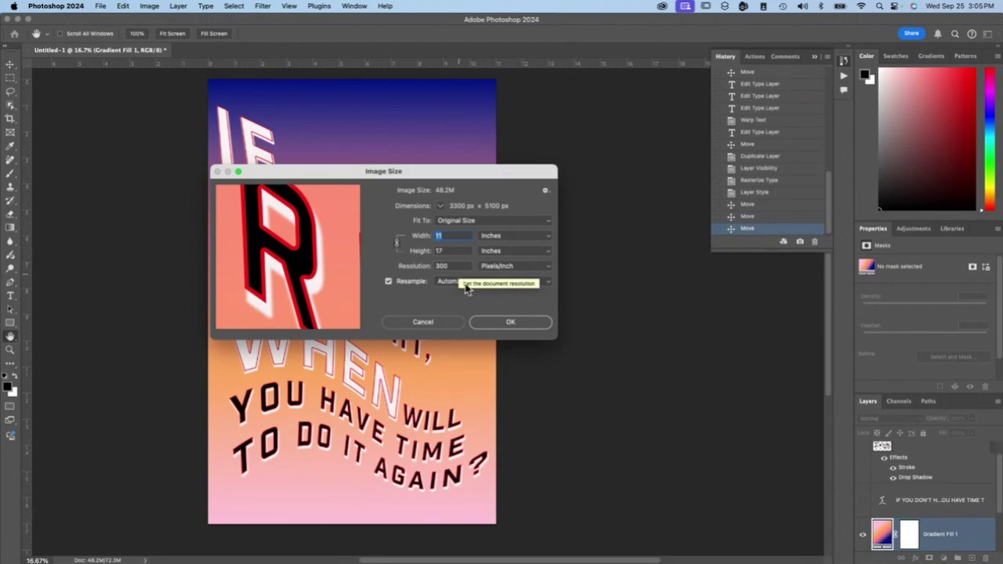
left_click(531, 324)
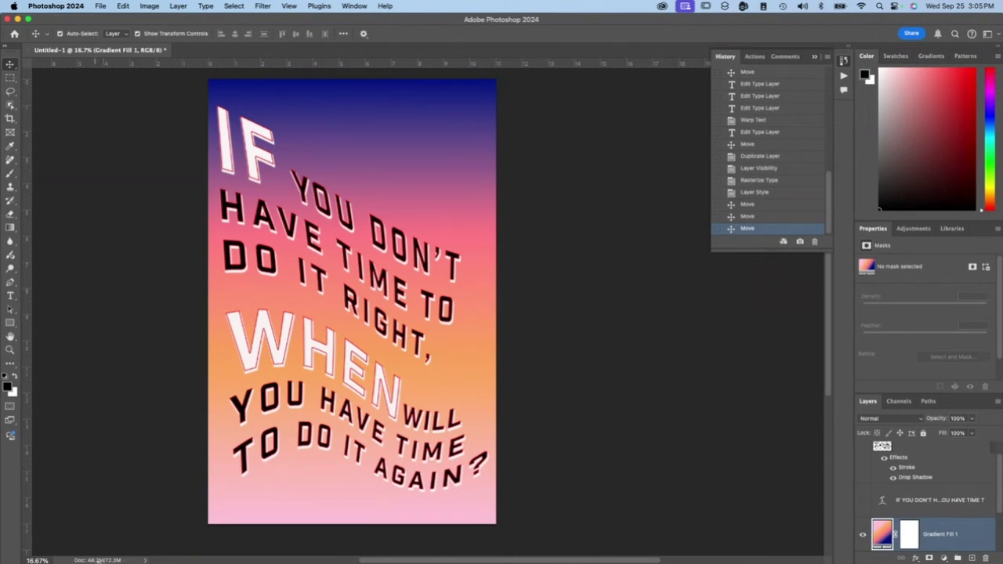
- Save the poster as POSTER.psd with Maximize Compatibility enabled
mouse_move(87, 561)
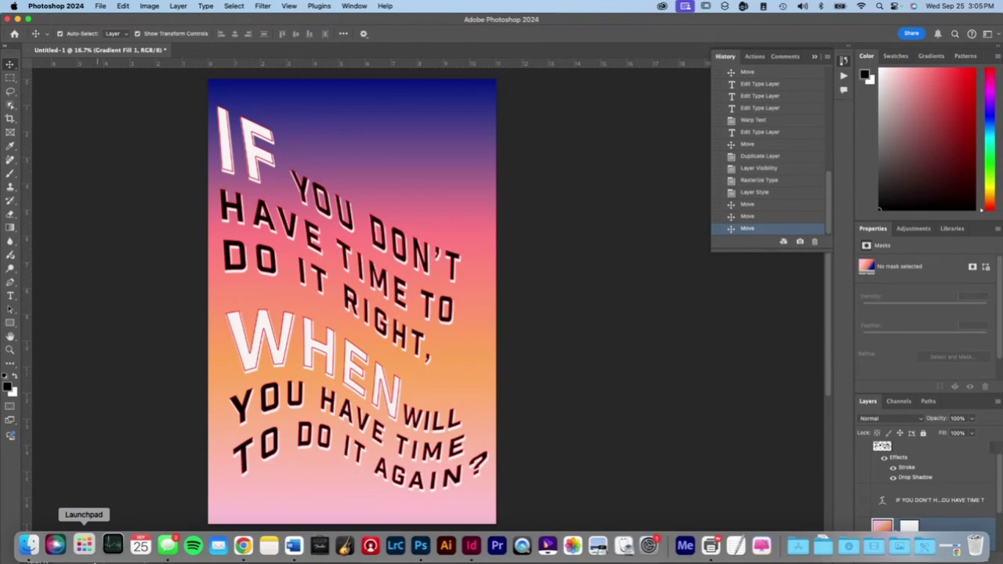
key("super")
key("super+s")
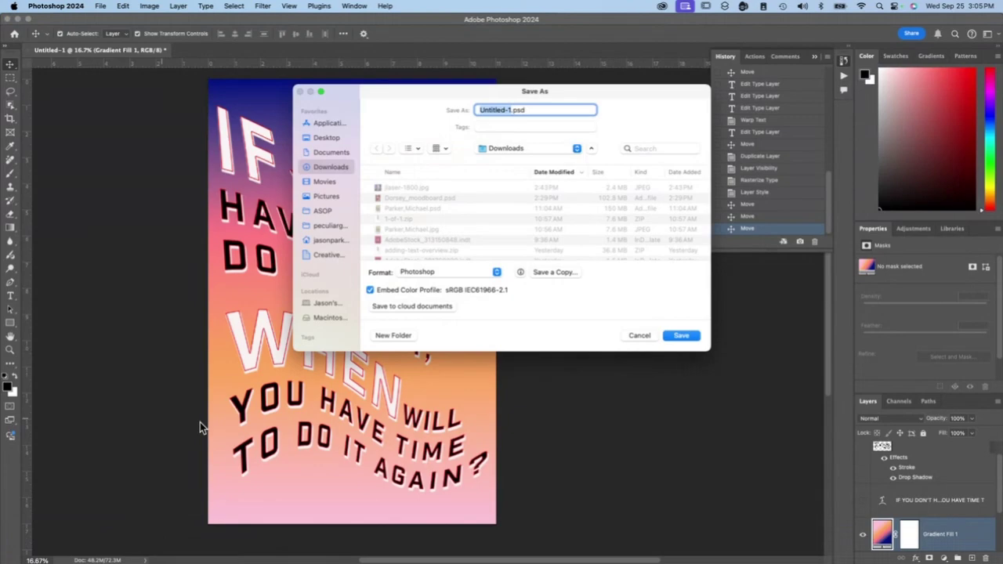
type("POSTER")
left_click(318, 141)
left_click(681, 335)
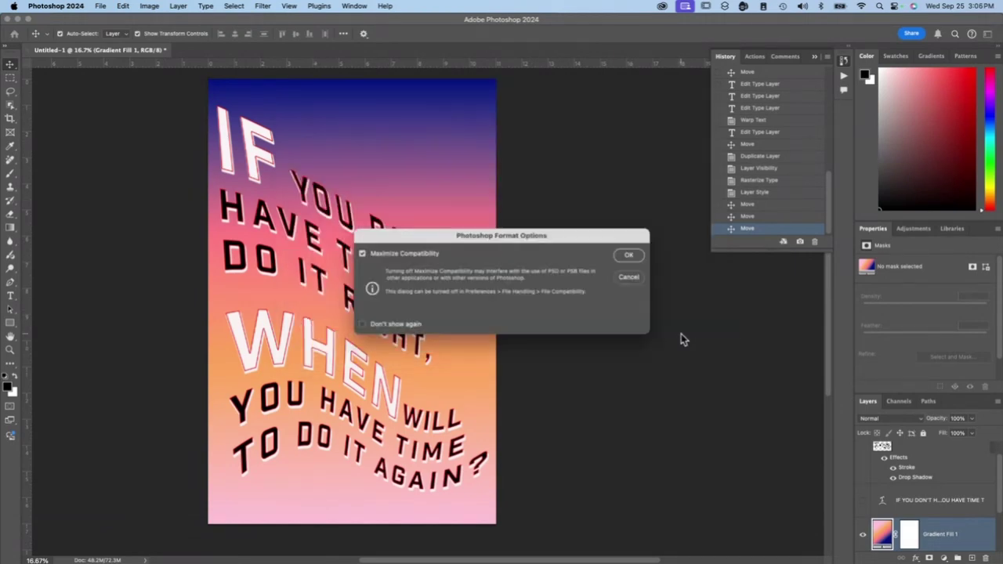
left_click(627, 255)
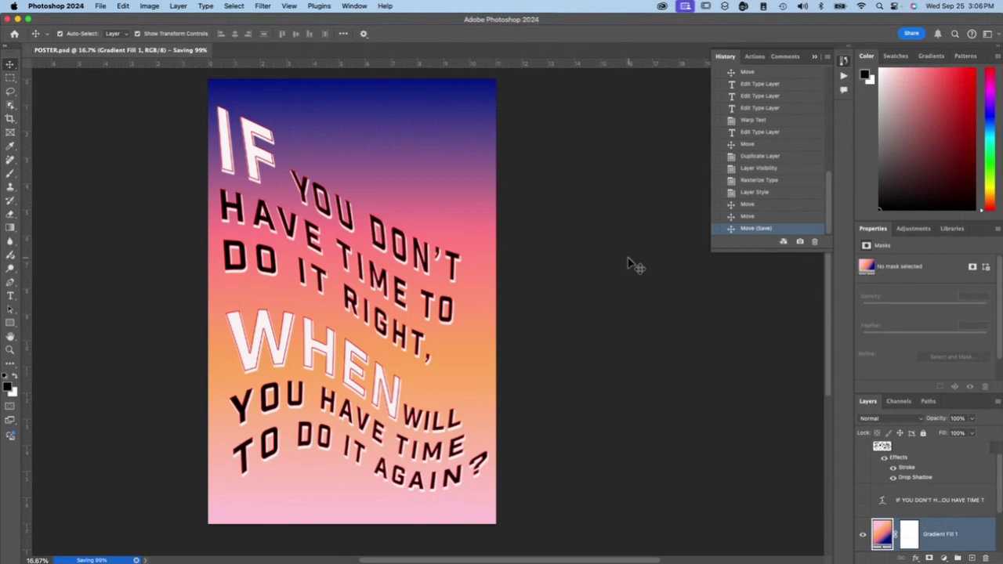
left_click(101, 6)
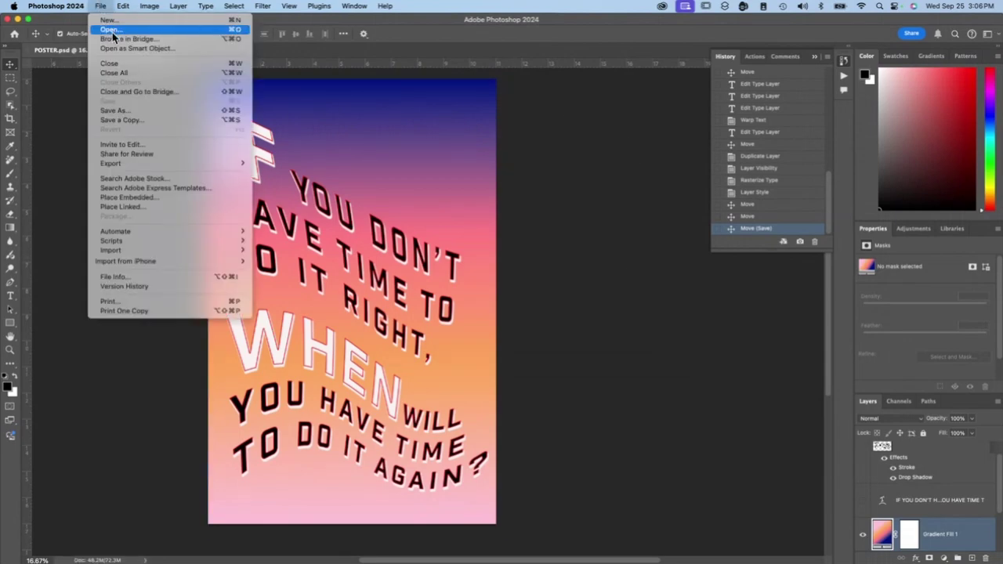
- Save POSTER.pdf as Photoshop PDF, Acrobat 9/10 compatible, without Photoshop editing capabilities
left_click(115, 115)
left_click(546, 272)
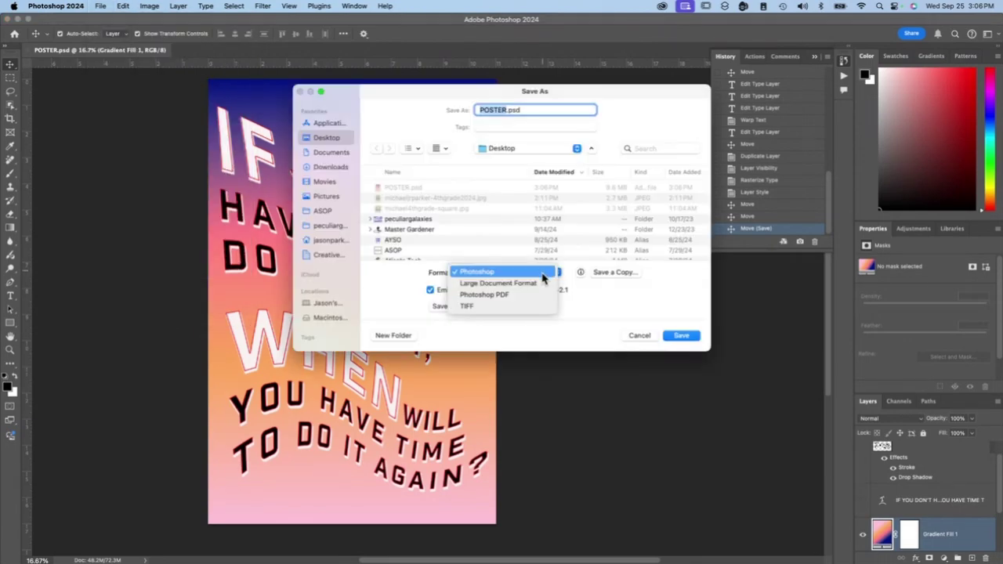
left_click(491, 297)
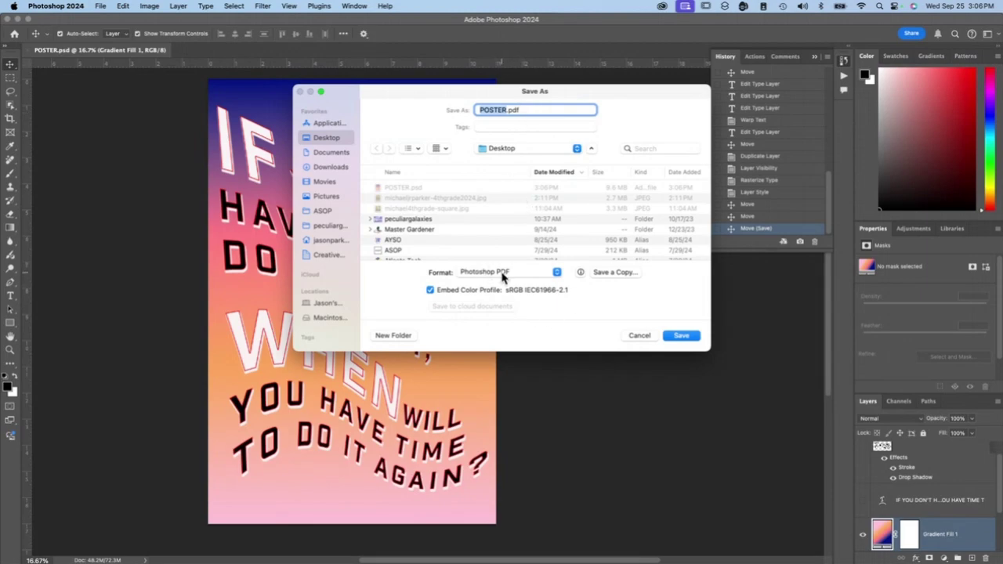
left_click(684, 331)
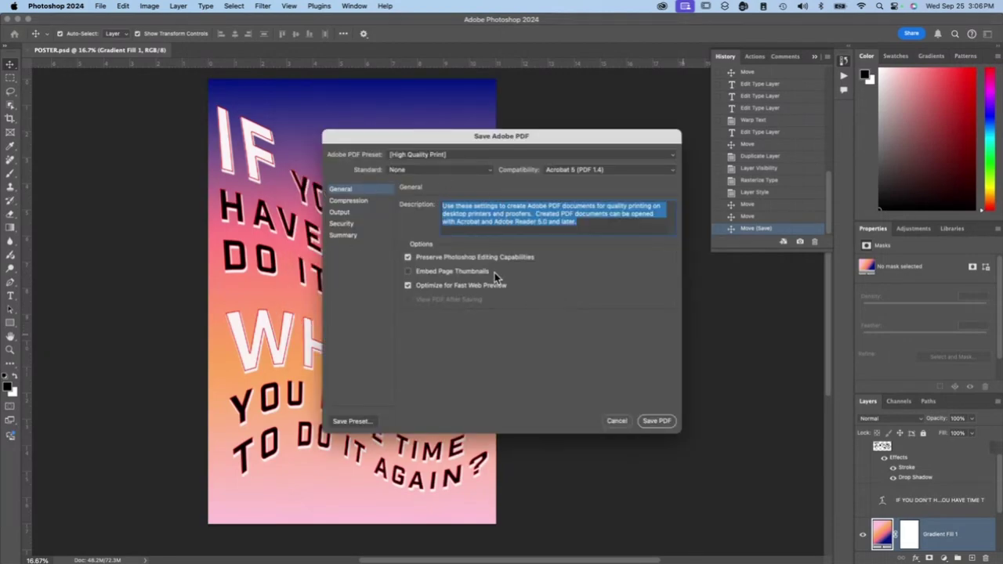
left_click(407, 258)
left_click(594, 172)
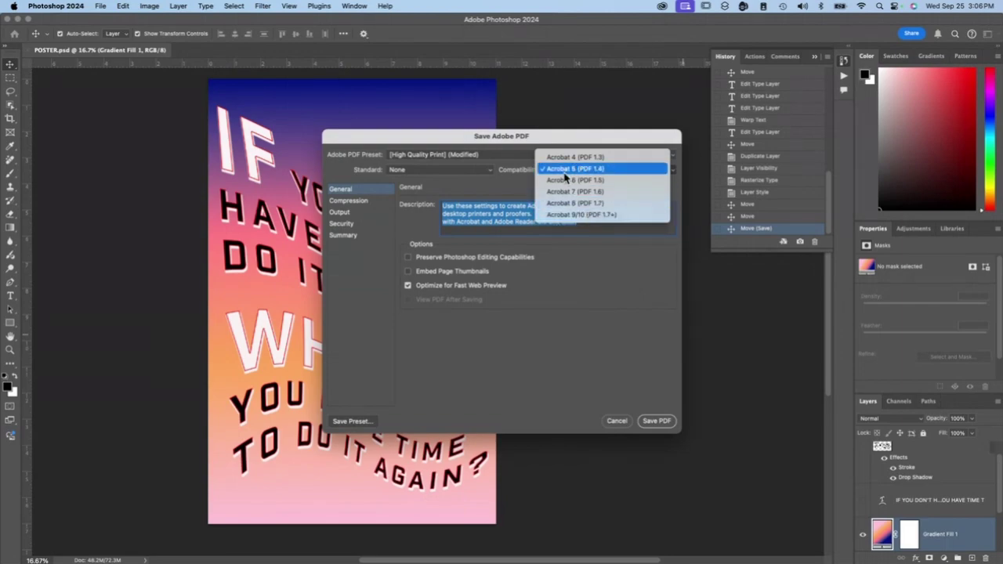
left_click(568, 216)
left_click(653, 421)
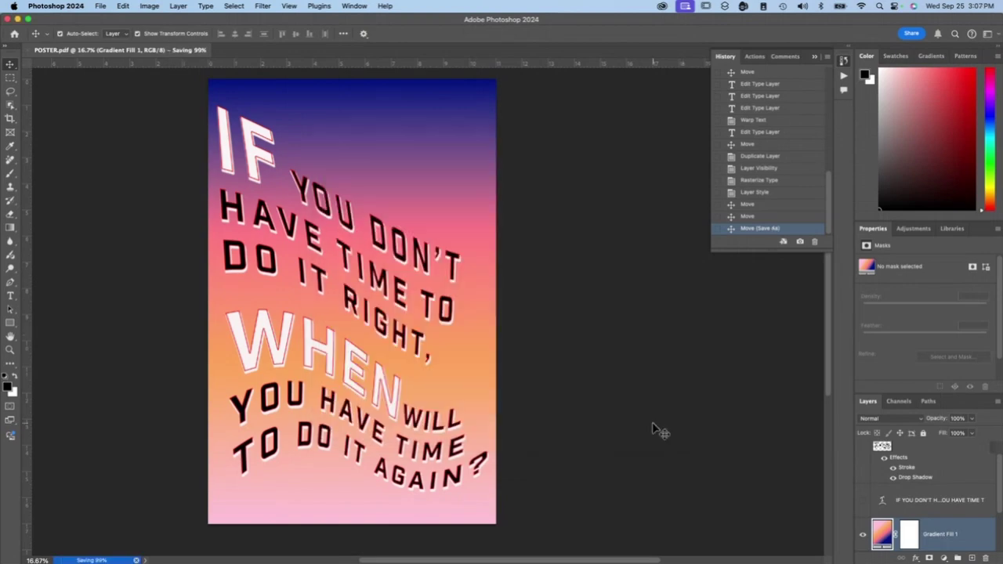
scroll(504, 381, "left", 3)
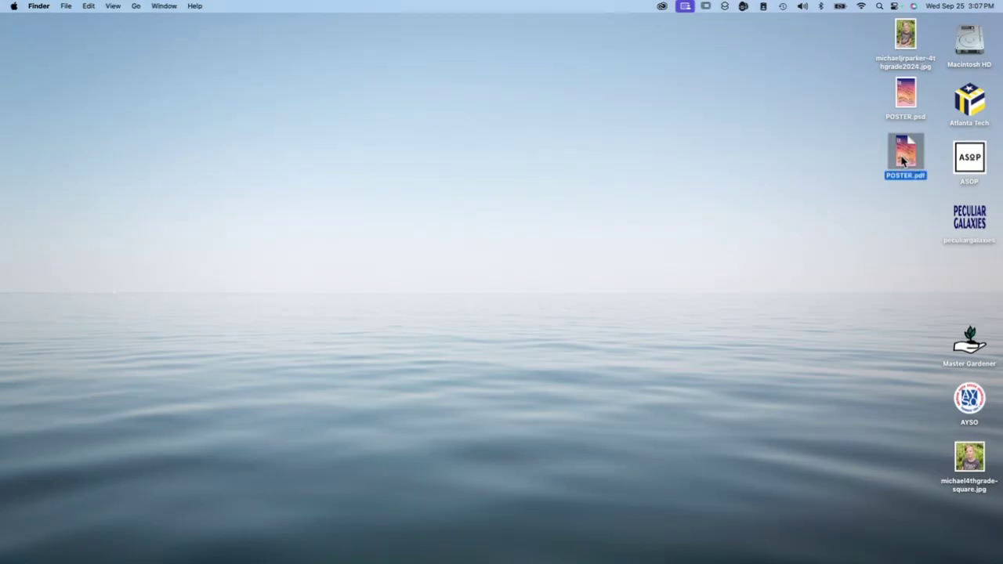
- Open POSTER.pdf in Acrobat full-screen and fit the whole page in view
double_click(905, 157)
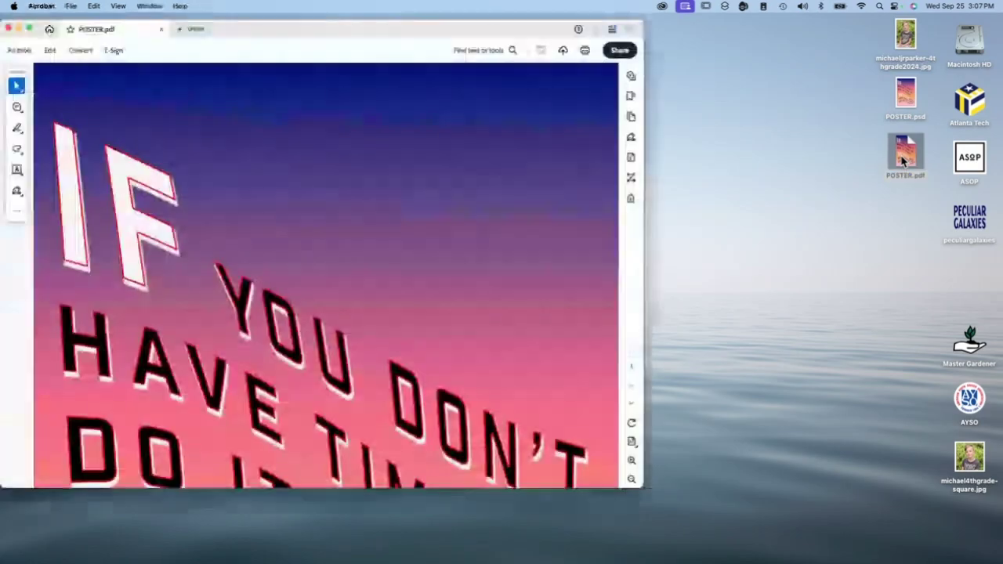
left_click(29, 28)
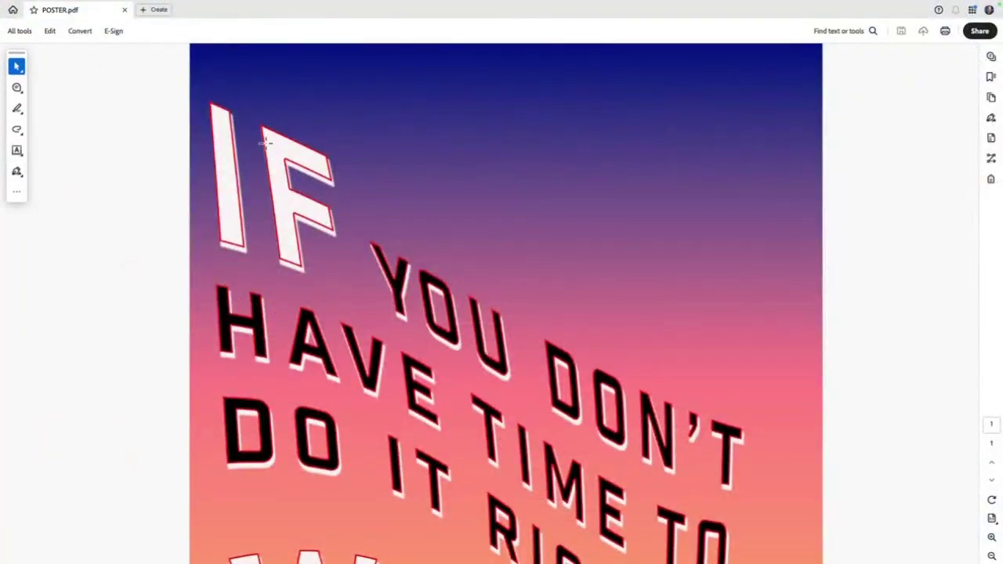
key("super+0")
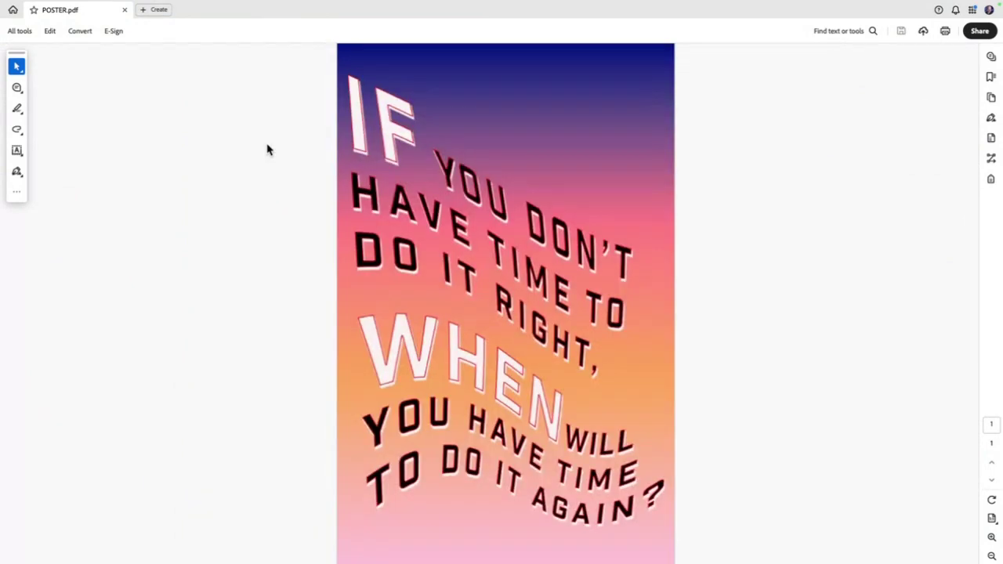